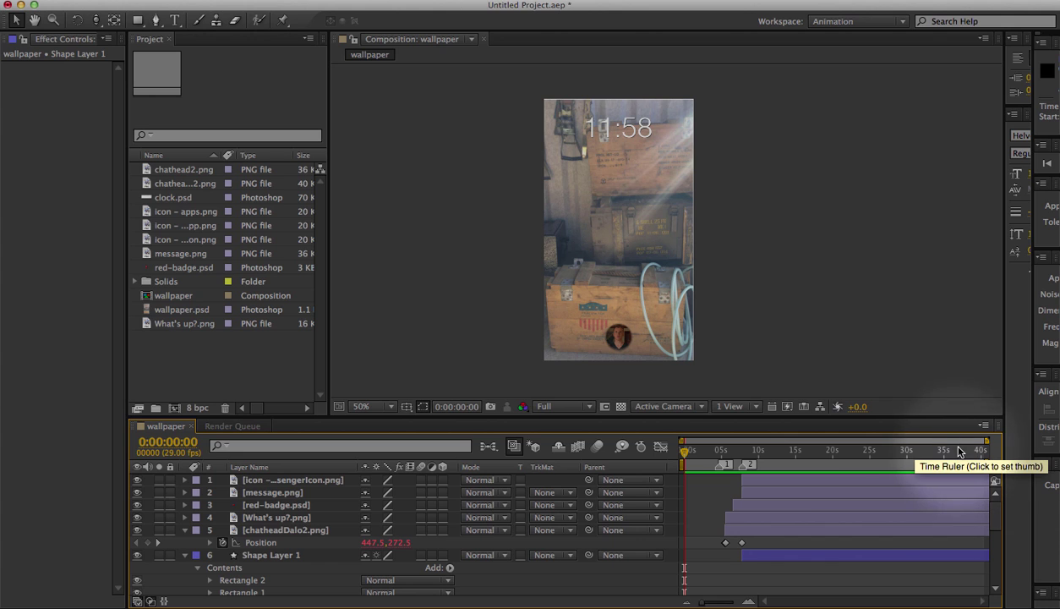
# - Move the current time to 0:00:09:16, where the message window is fully shown, and copy that timecode
pyautogui.moveTo(946, 453); pyautogui.dragTo(740, 441)
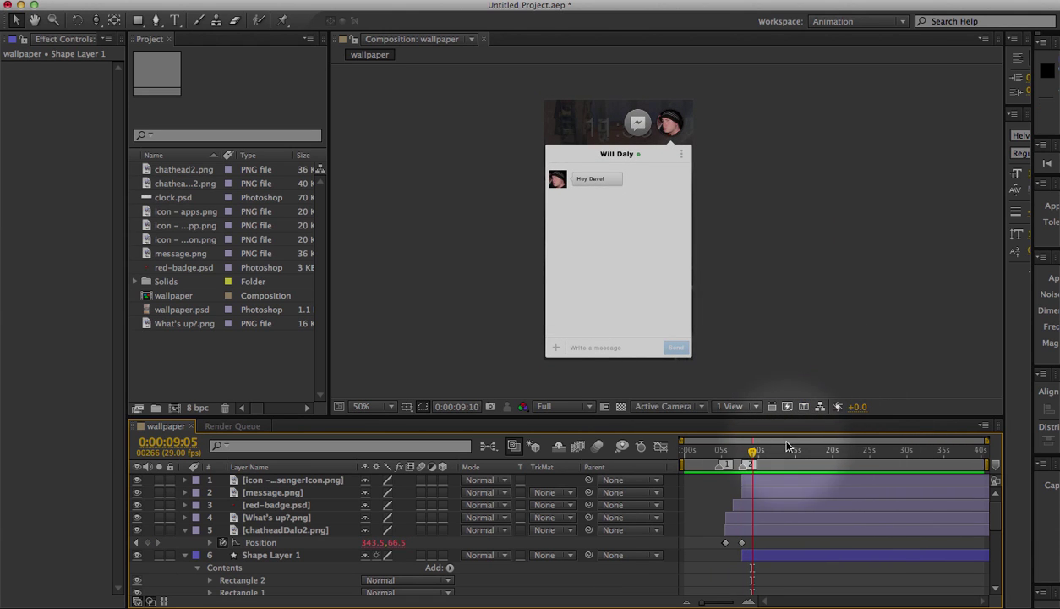
pyautogui.click(755, 457)
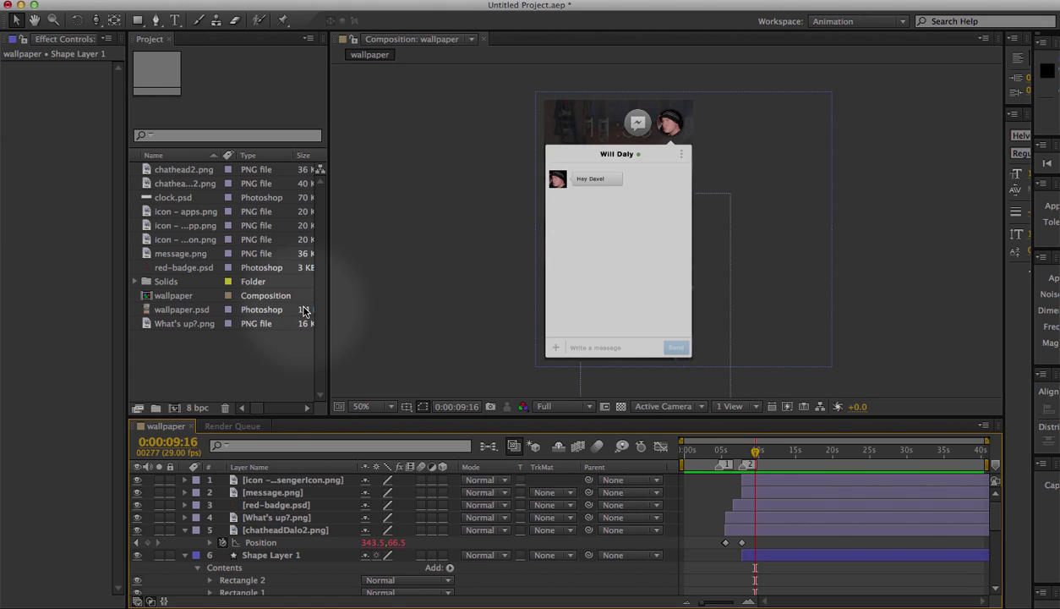
pyautogui.click(160, 447)
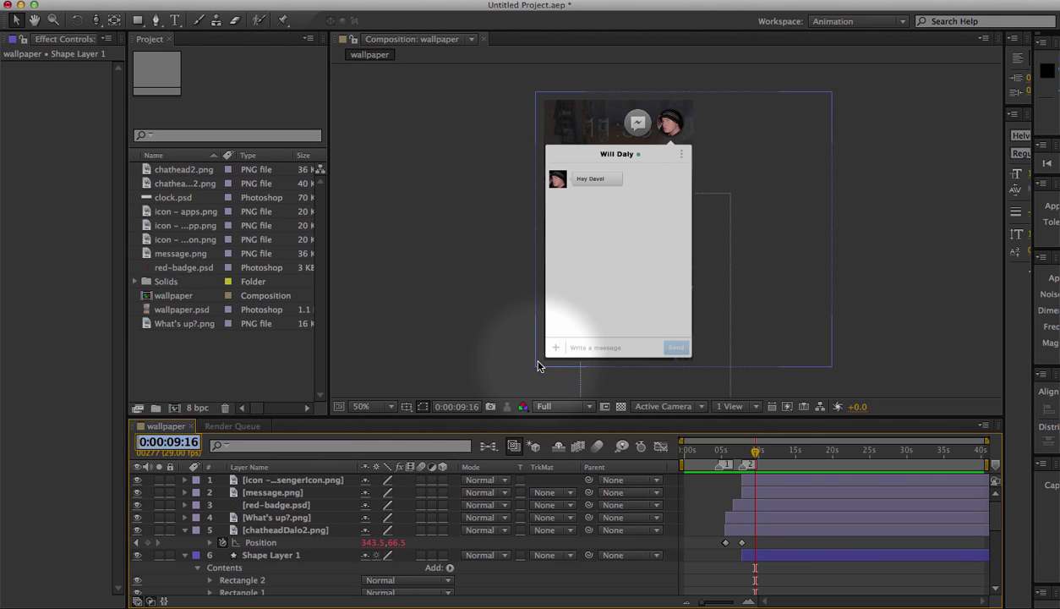
pyautogui.press('super+c')
pyautogui.click(333, 357)
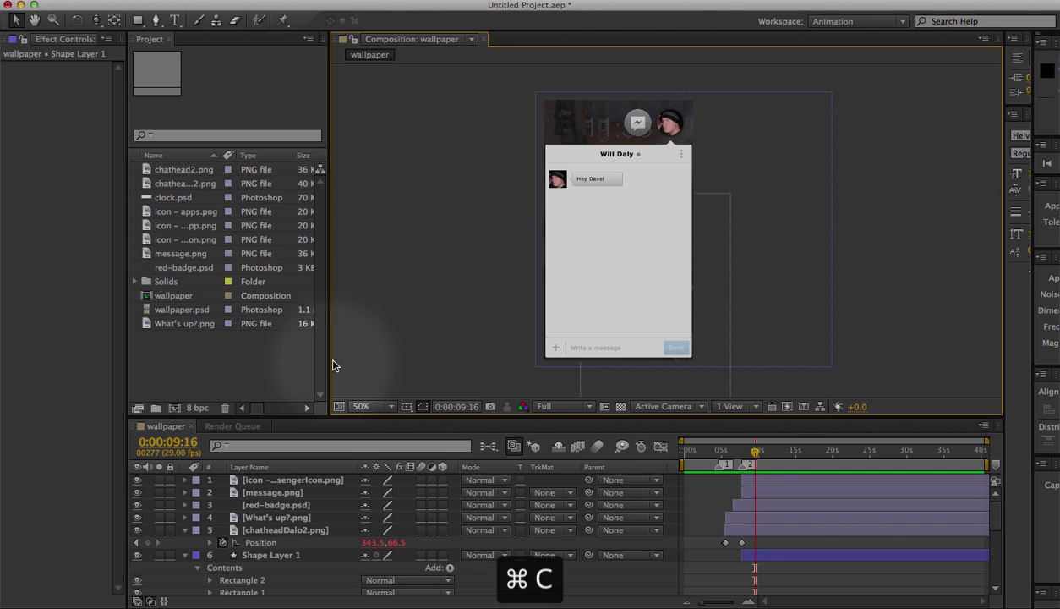
# - Set the wallpaper composition's duration to 0:00:09:16 using the copied timecode
pyautogui.rightClick(411, 167)
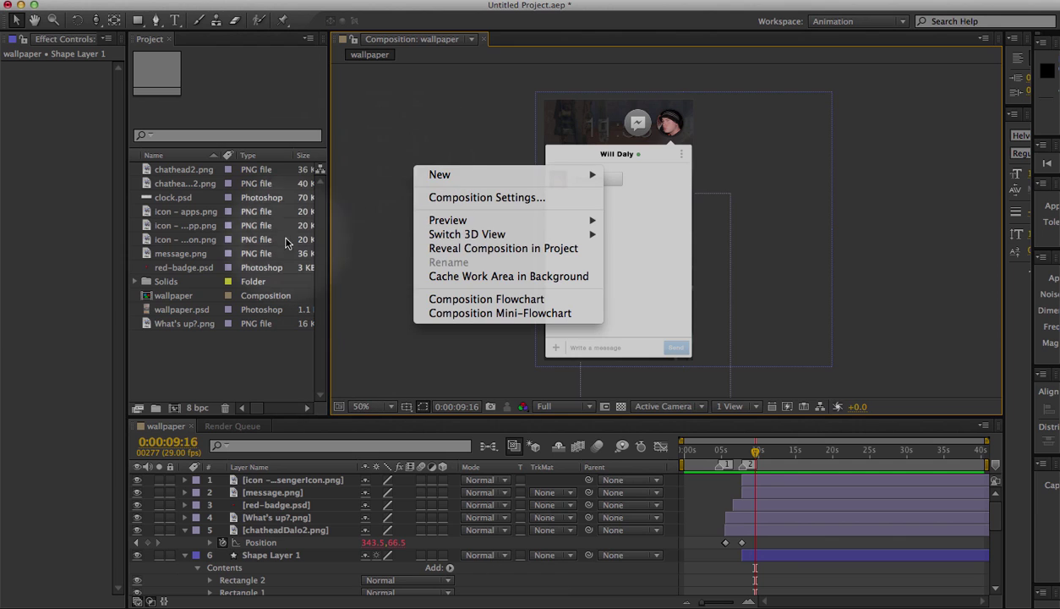
pyautogui.click(536, 198)
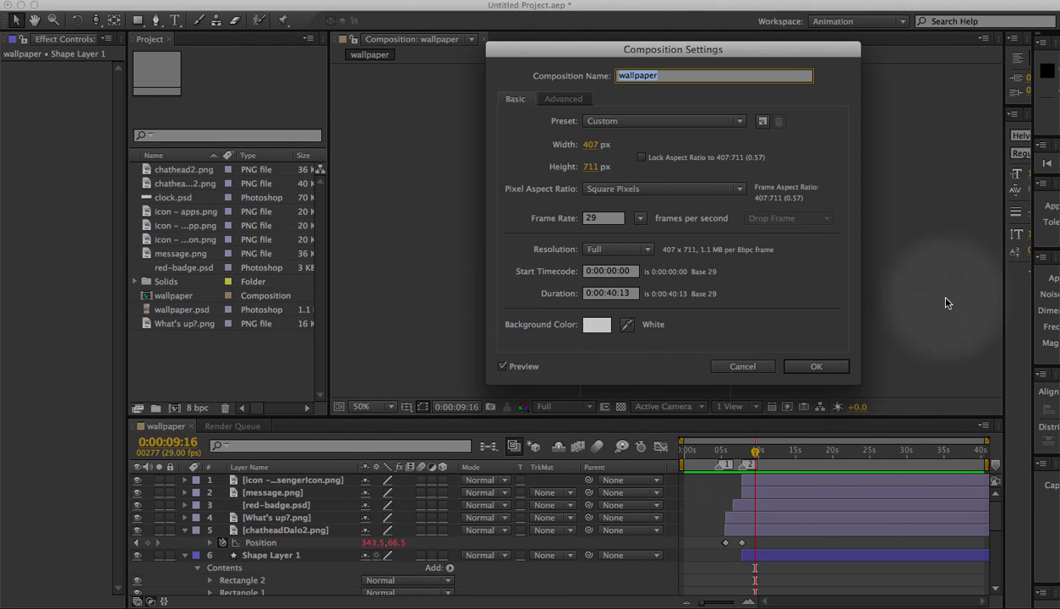
pyautogui.click(590, 294)
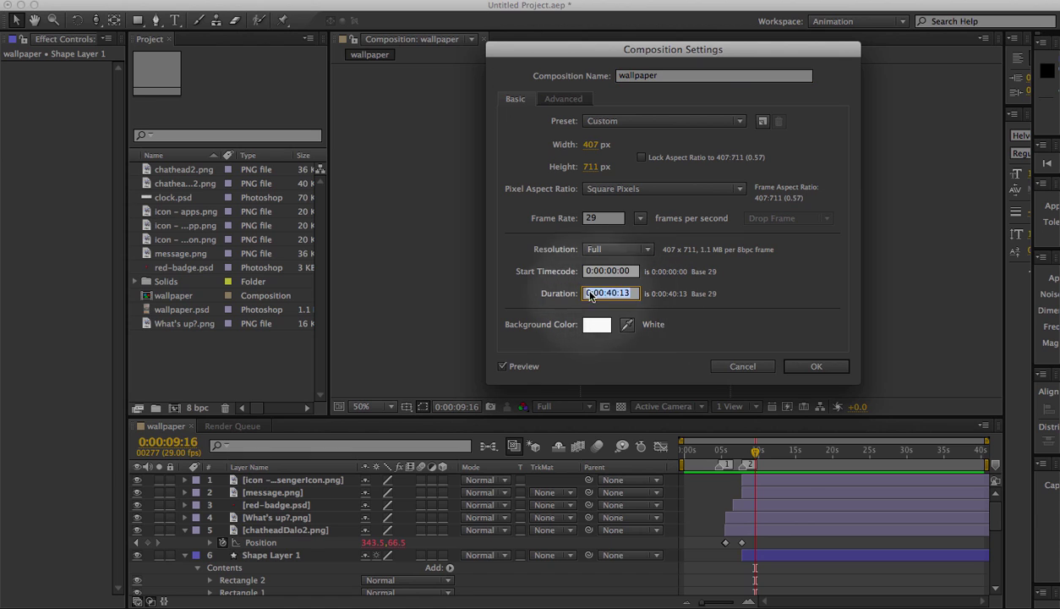
pyautogui.press('super+v')
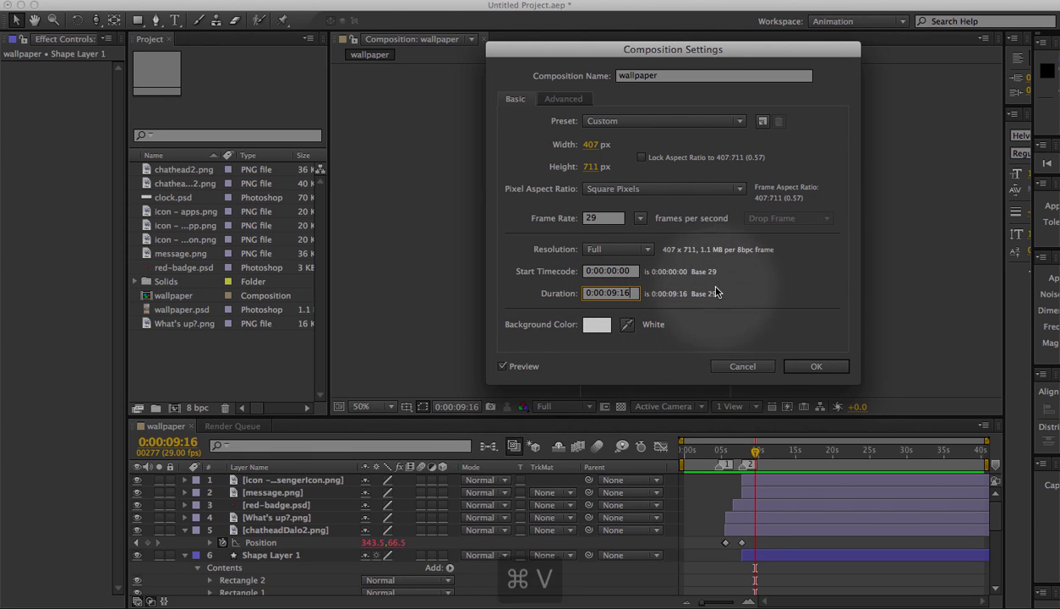
pyautogui.click(815, 367)
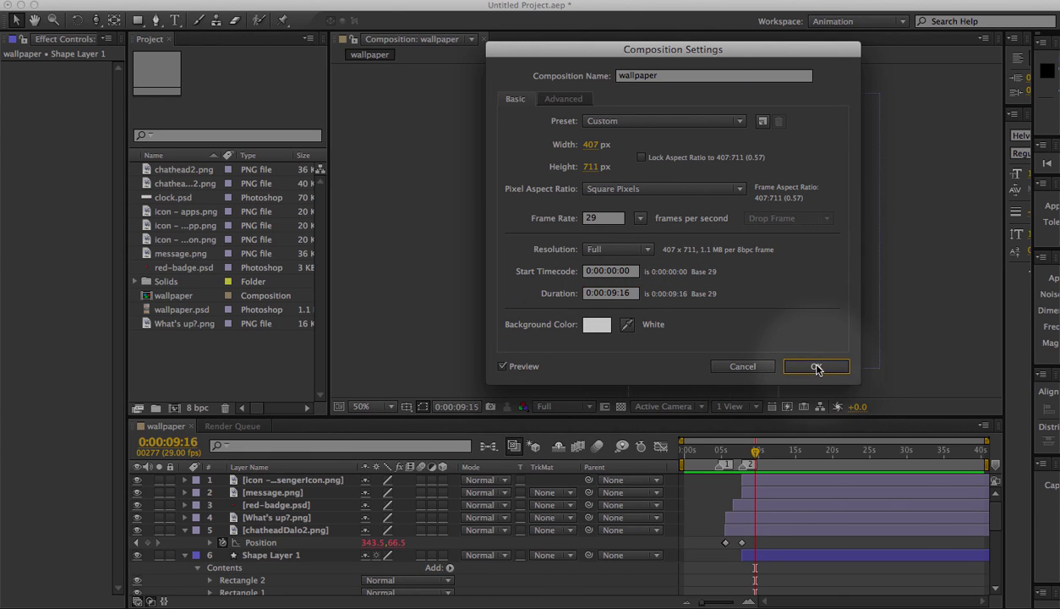
# - Add the wallpaper composition to the render queue and name its output movie fbhome in the aevsqc folder
pyautogui.moveTo(890, 455); pyautogui.dragTo(595, 428)
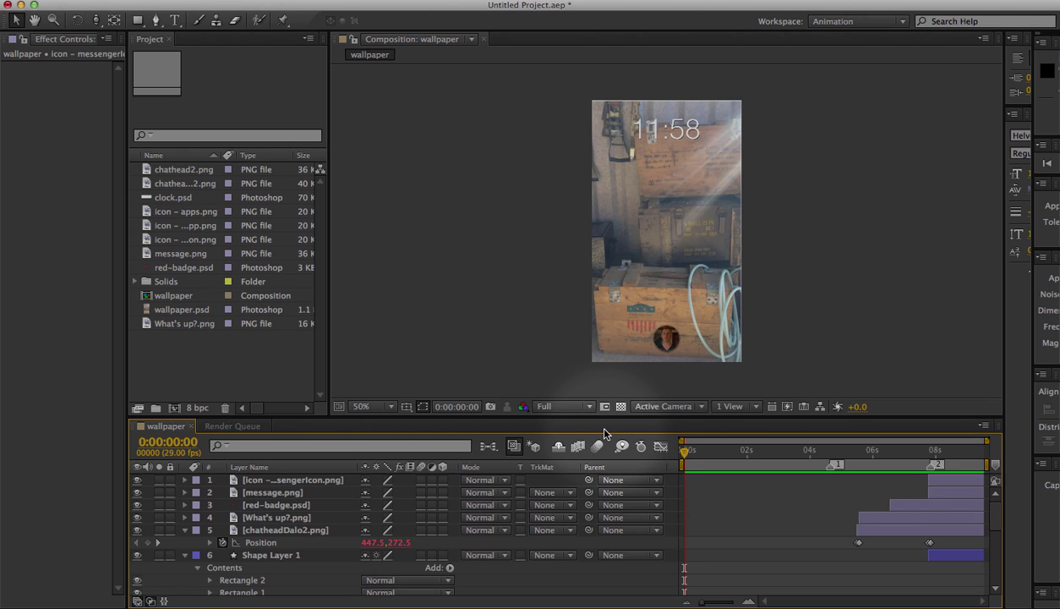
pyautogui.press('ctrl+super+m')
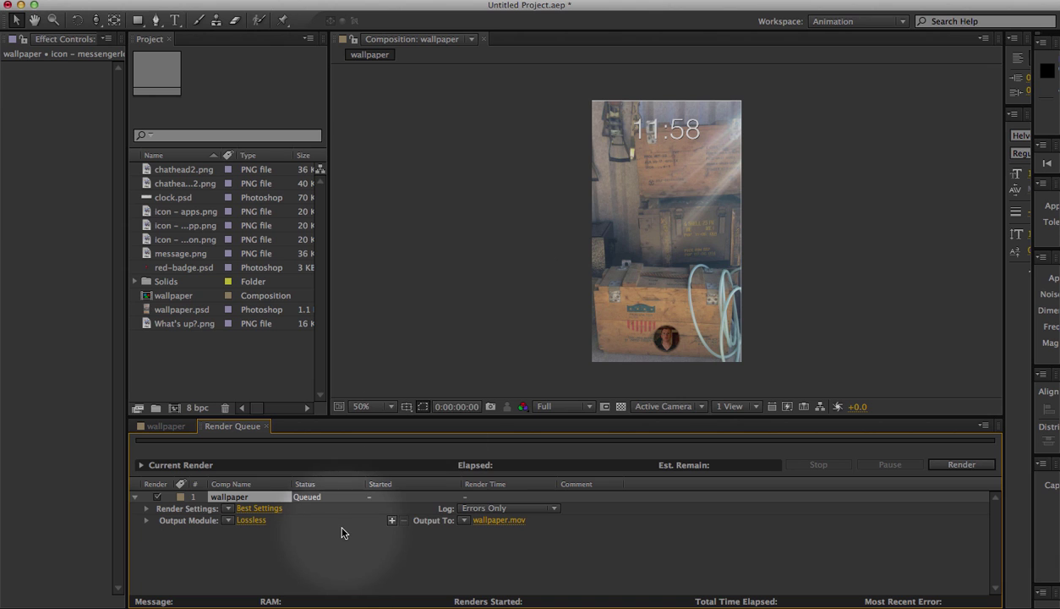
pyautogui.click(501, 520)
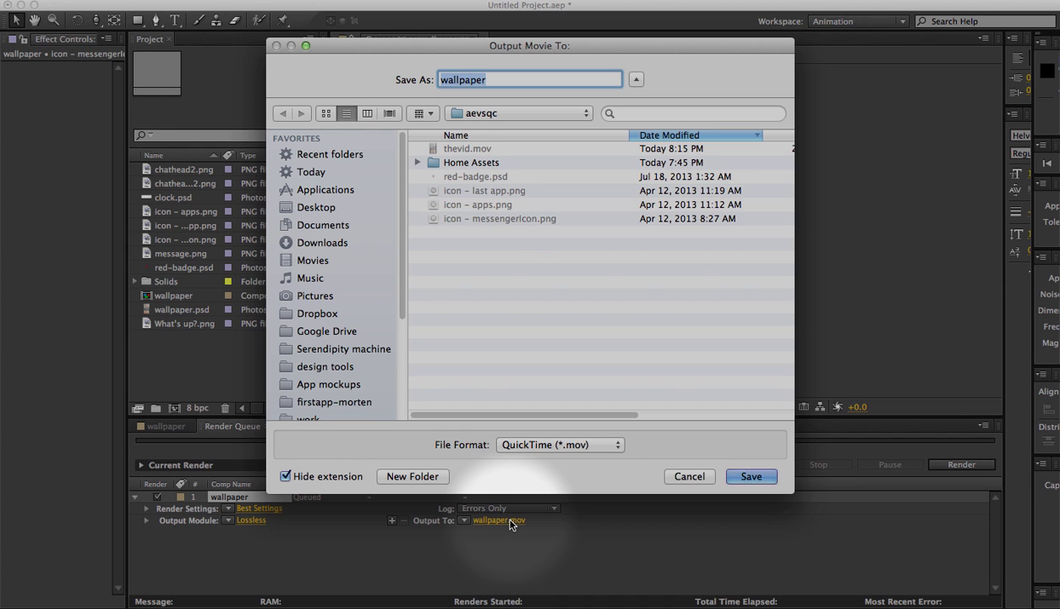
pyautogui.moveTo(549, 49); pyautogui.dragTo(529, 41)
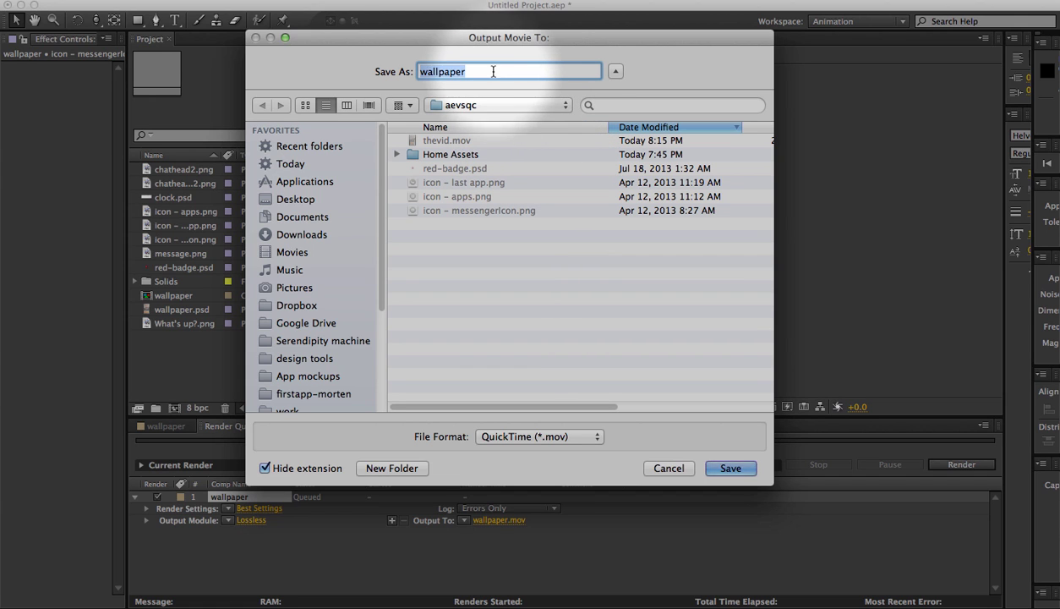
pyautogui.click(530, 105)
pyautogui.click(726, 61)
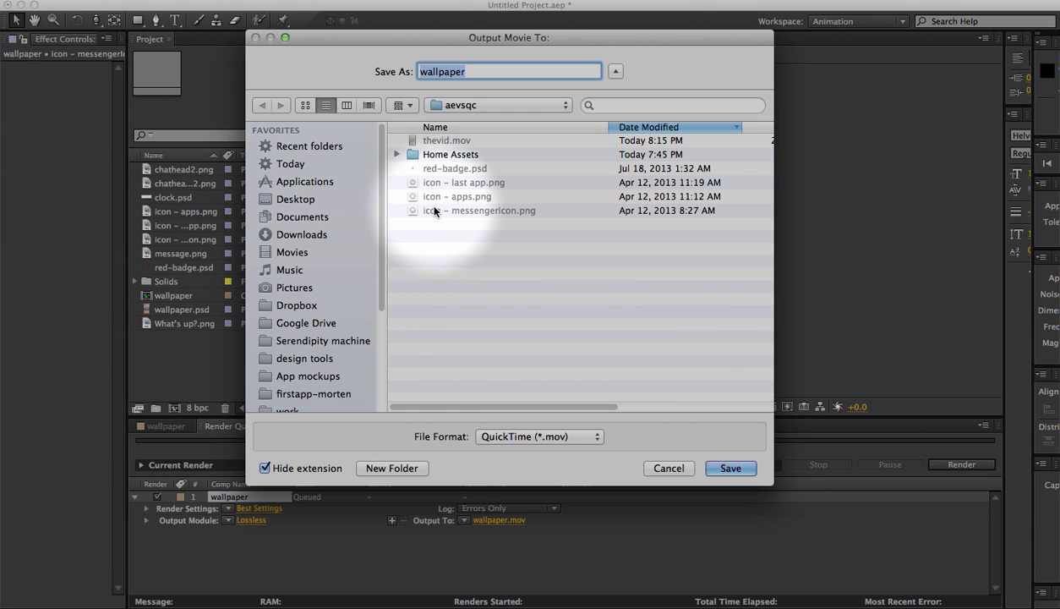
pyautogui.write('fbhome')
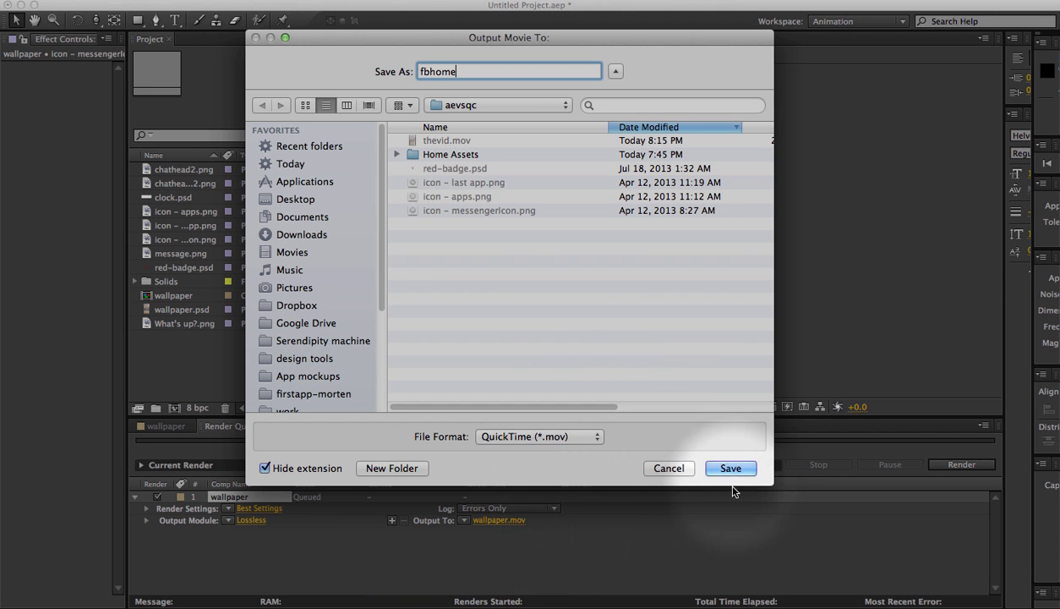
pyautogui.click(730, 467)
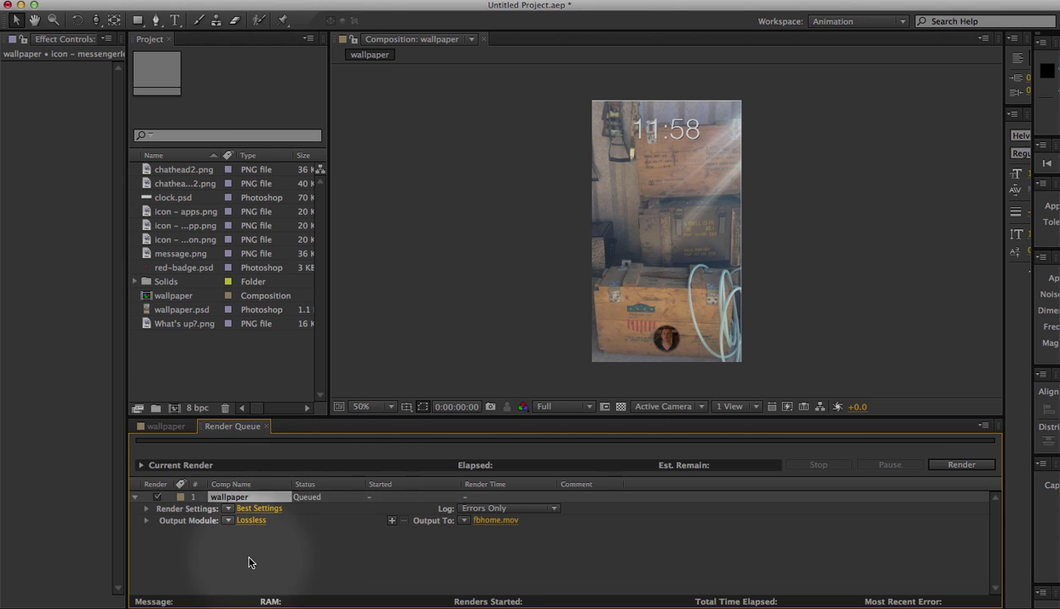
# - Set the render item's output module to H.264 and render the composition
pyautogui.click(194, 579)
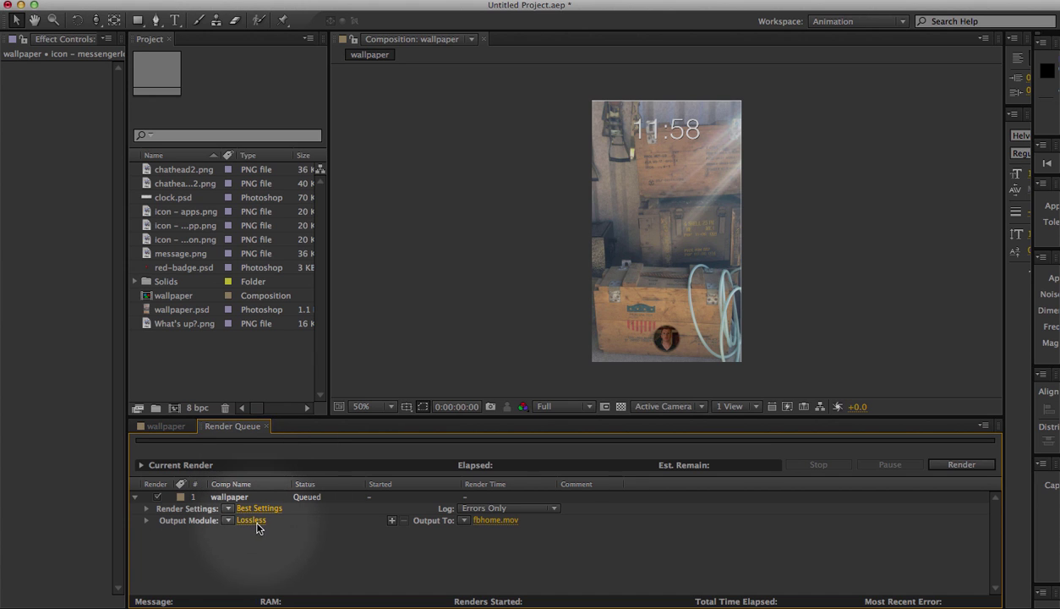
pyautogui.click(252, 519)
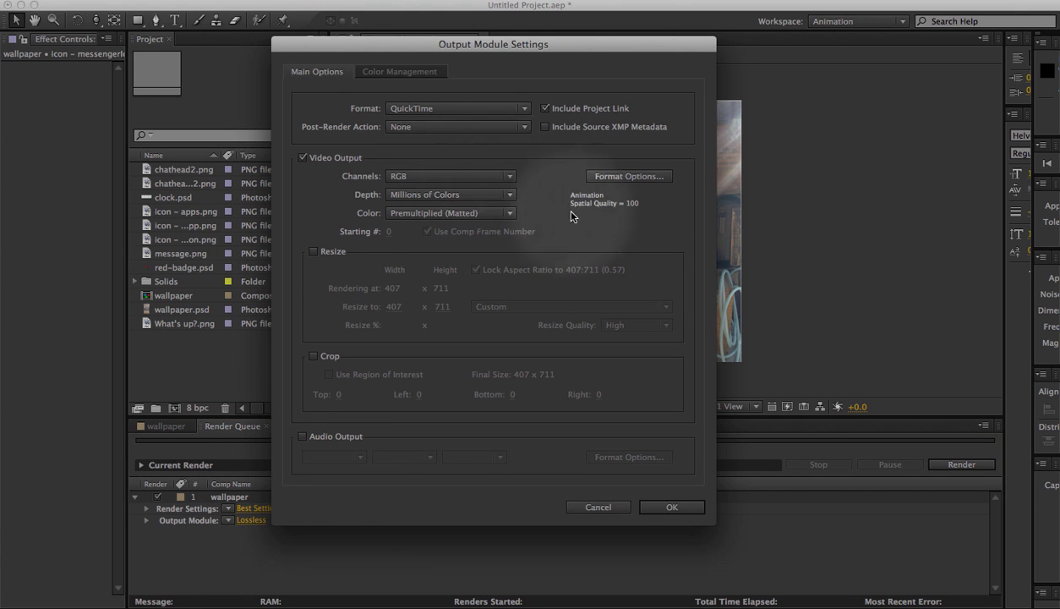
pyautogui.press('Escape')
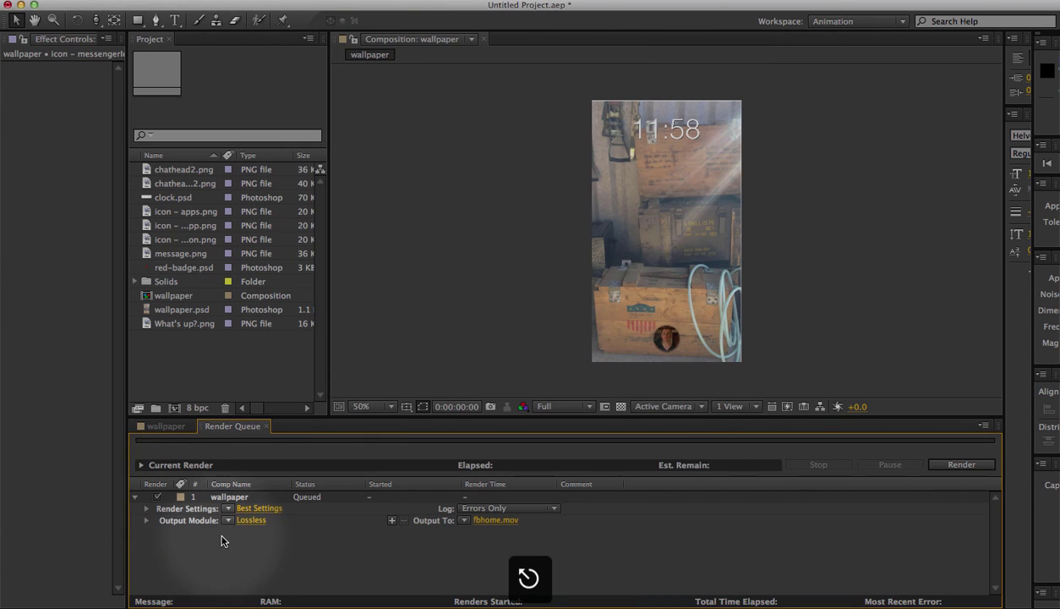
pyautogui.click(226, 521)
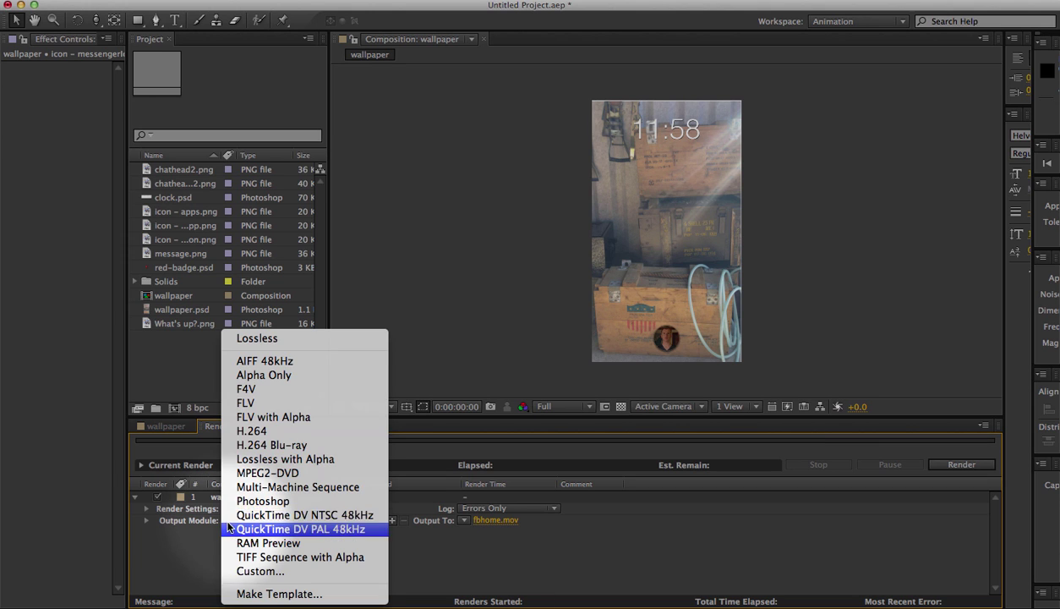
pyautogui.click(334, 430)
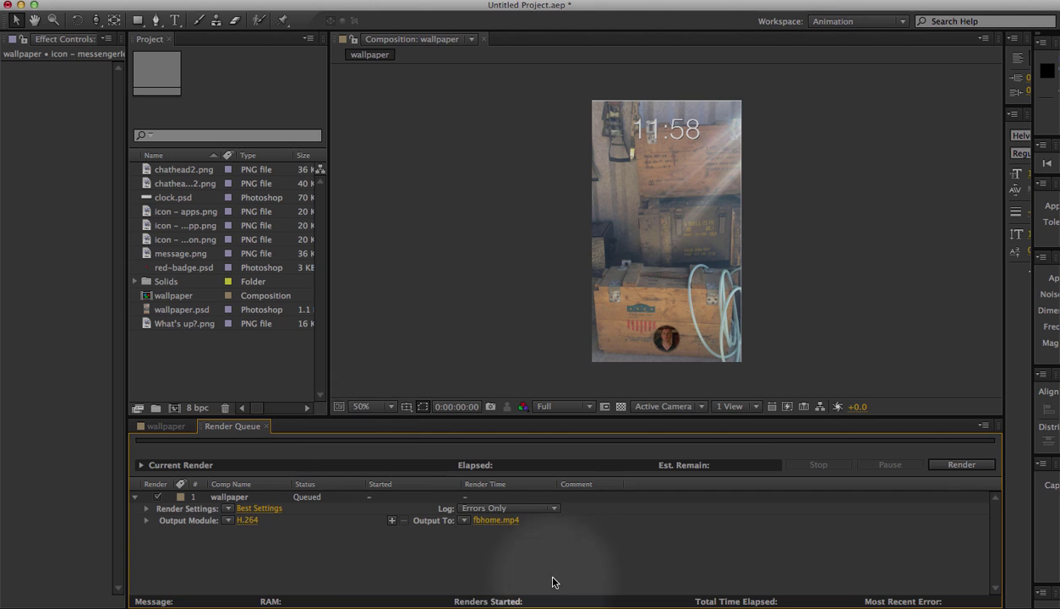
pyautogui.click(966, 465)
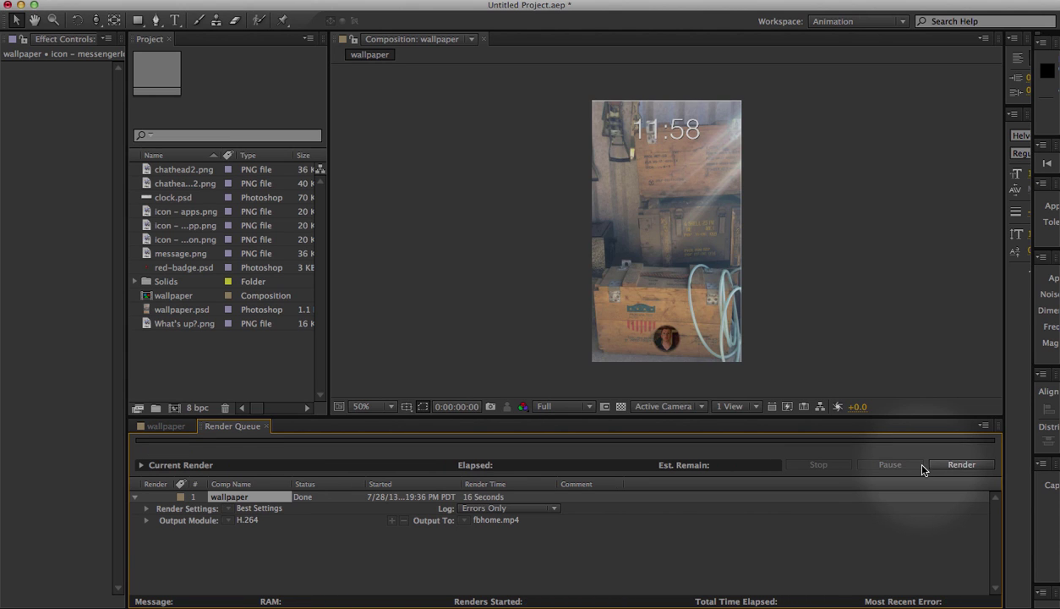
# - Switch to Finder and preview the rendered fbhome.mp4 in the aevsqc folder
pyautogui.press('super+Tab')
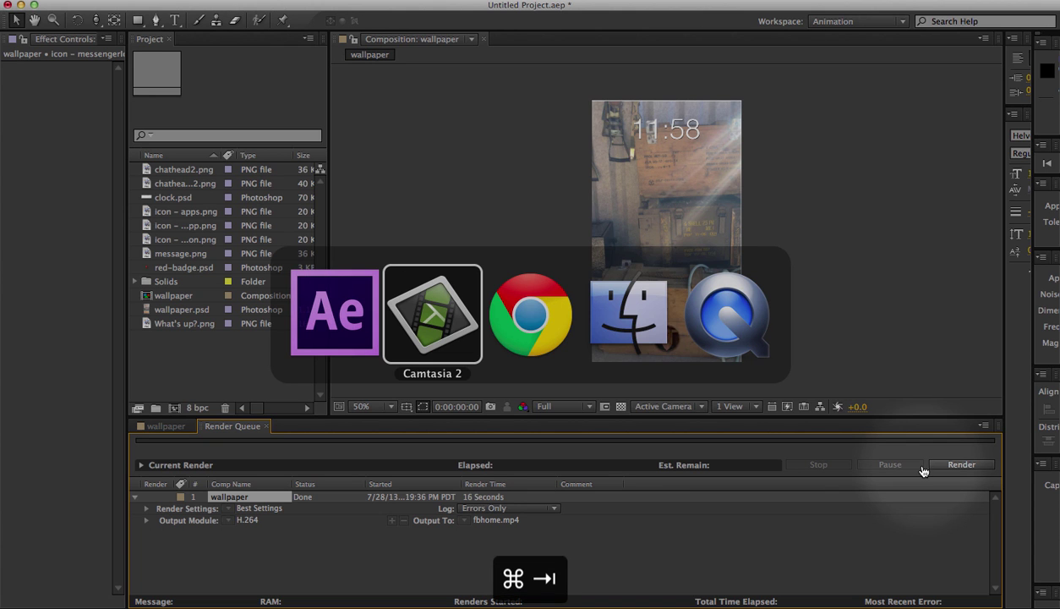
pyautogui.click(623, 339)
pyautogui.click(734, 345)
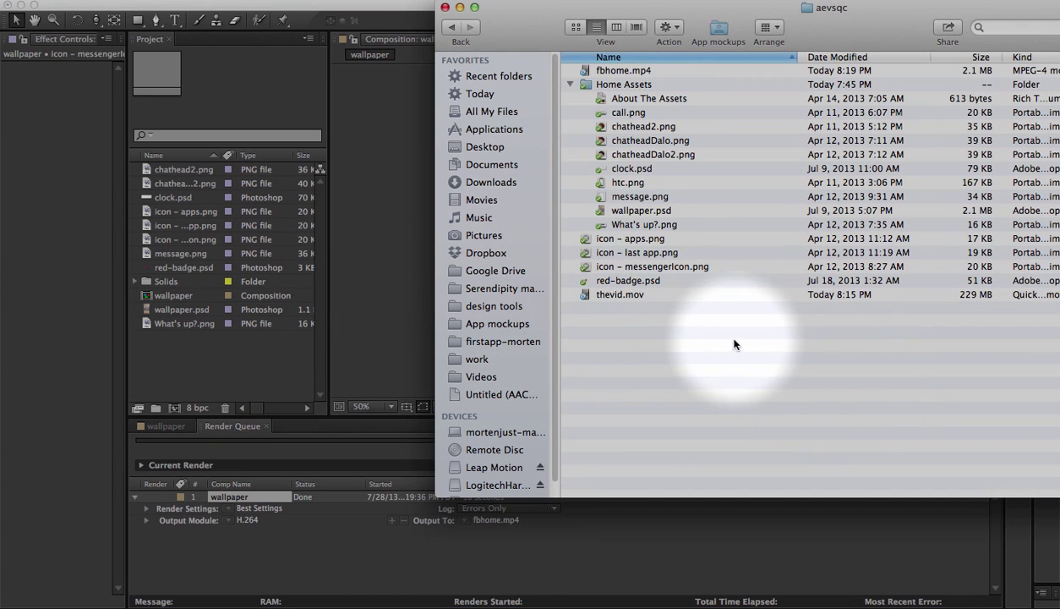
pyautogui.click(614, 72)
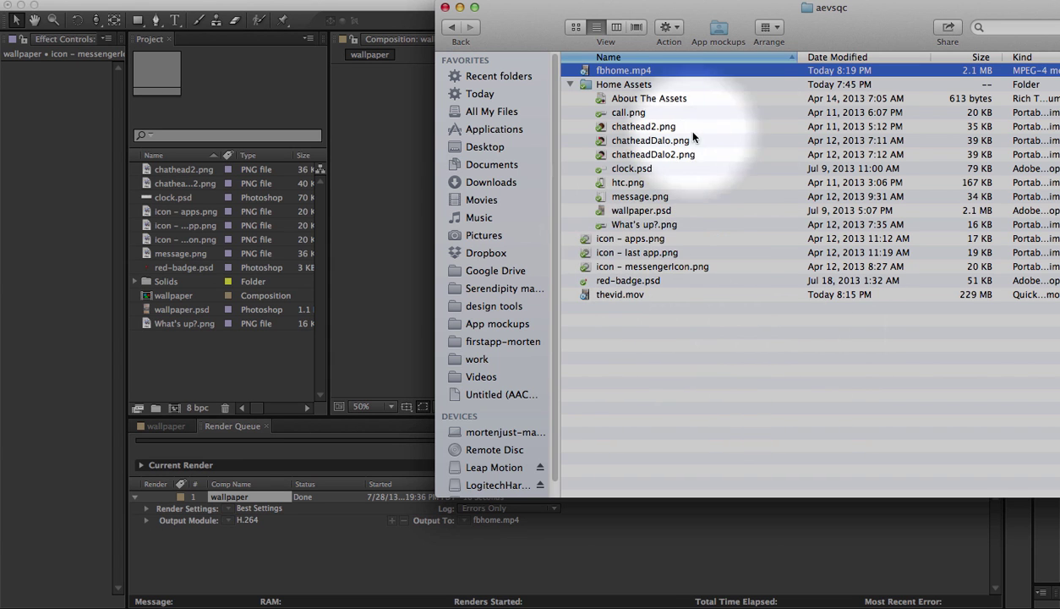
pyautogui.press('space')
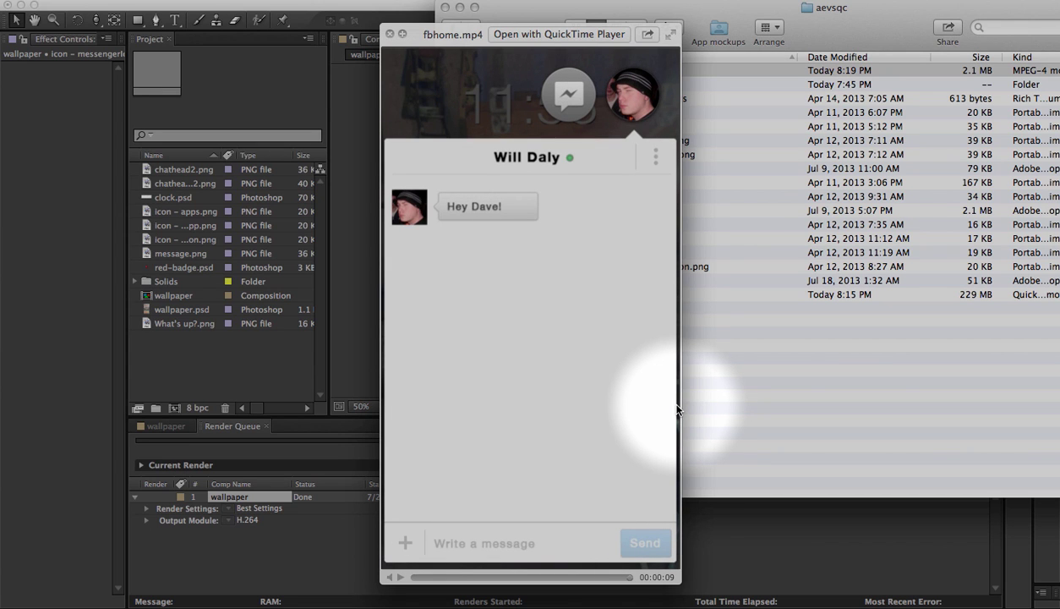
pyautogui.press('space')
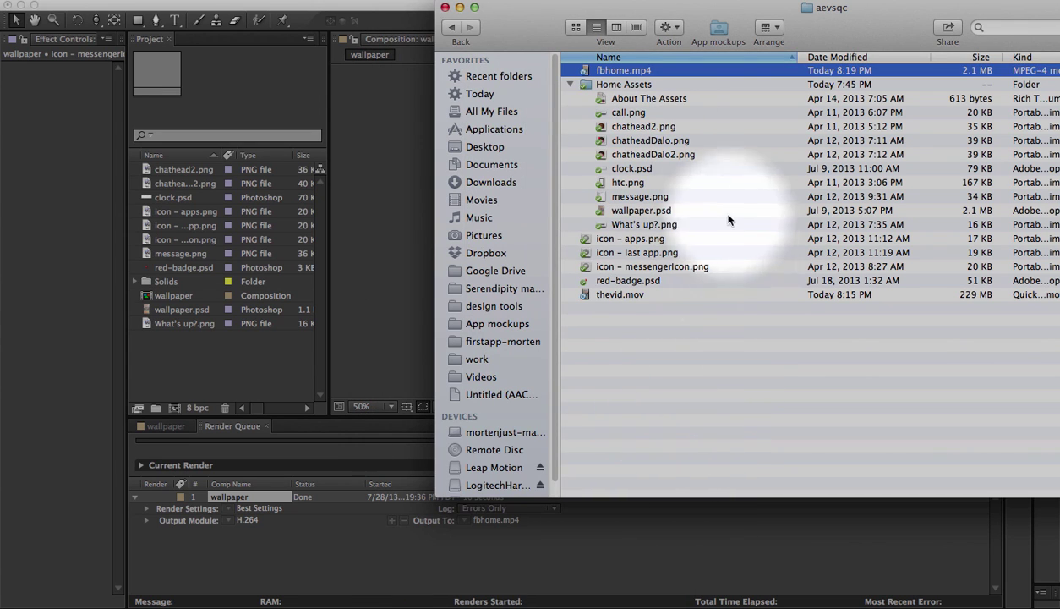
# - Launch GIFBrewery and load fbhome.mp4 from the Finder window into it
pyautogui.moveTo(575, 27); pyautogui.dragTo(474, 49)
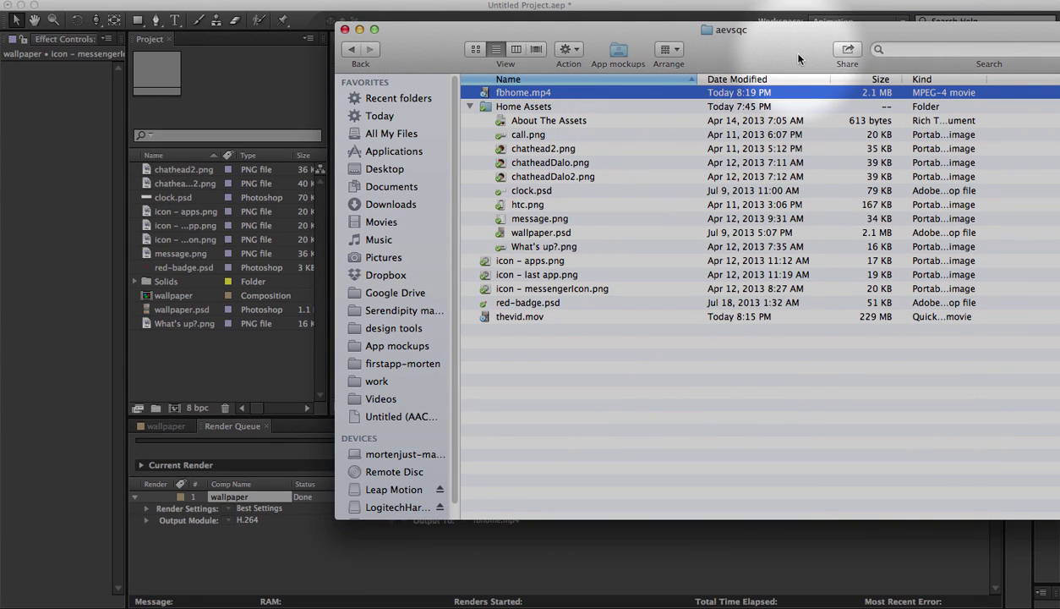
pyautogui.press('super+space')
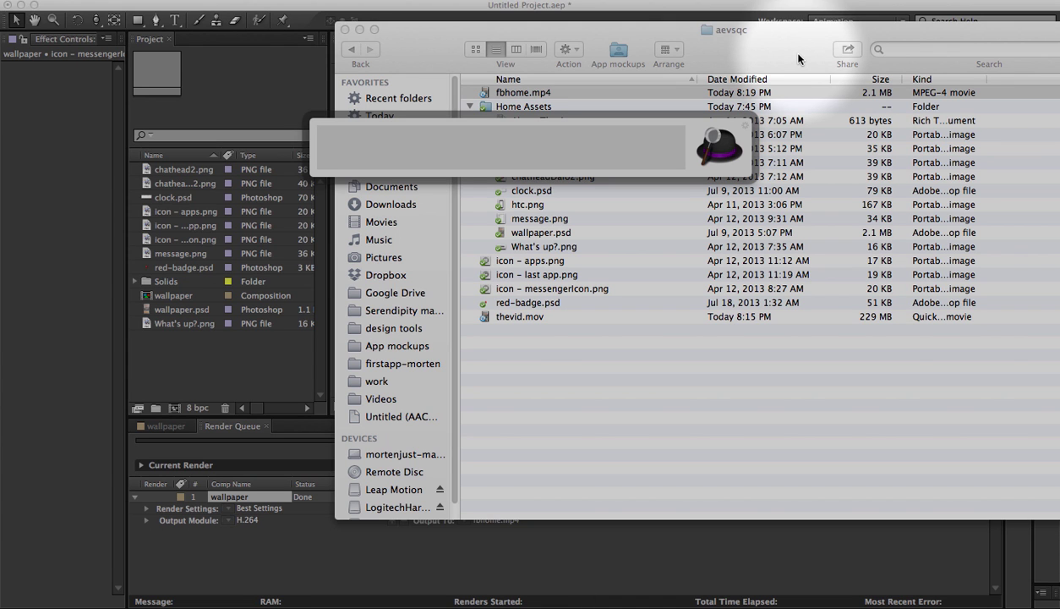
pyautogui.write('gif')
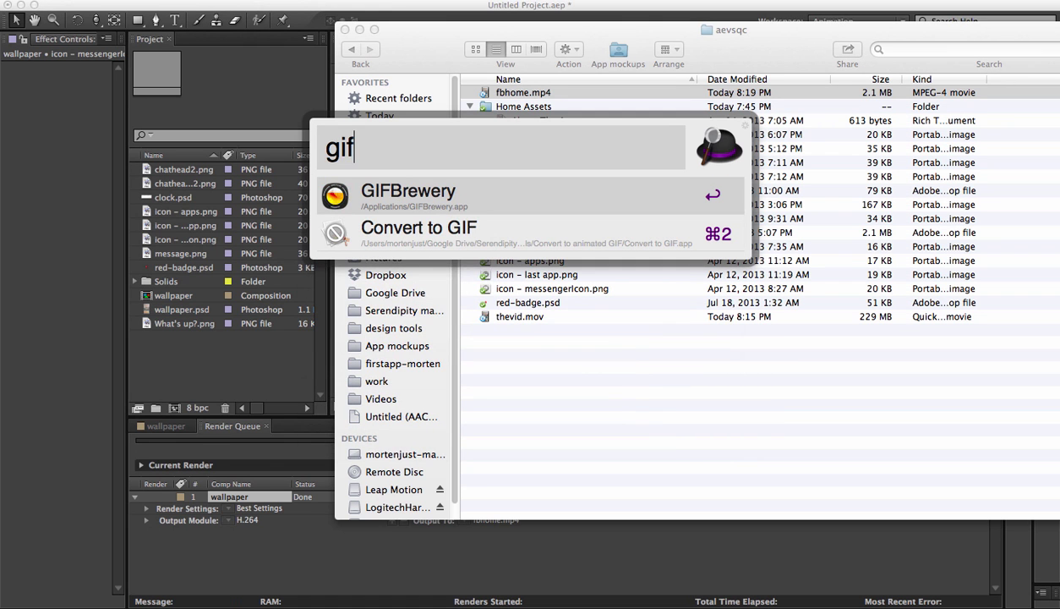
pyautogui.press('Return')
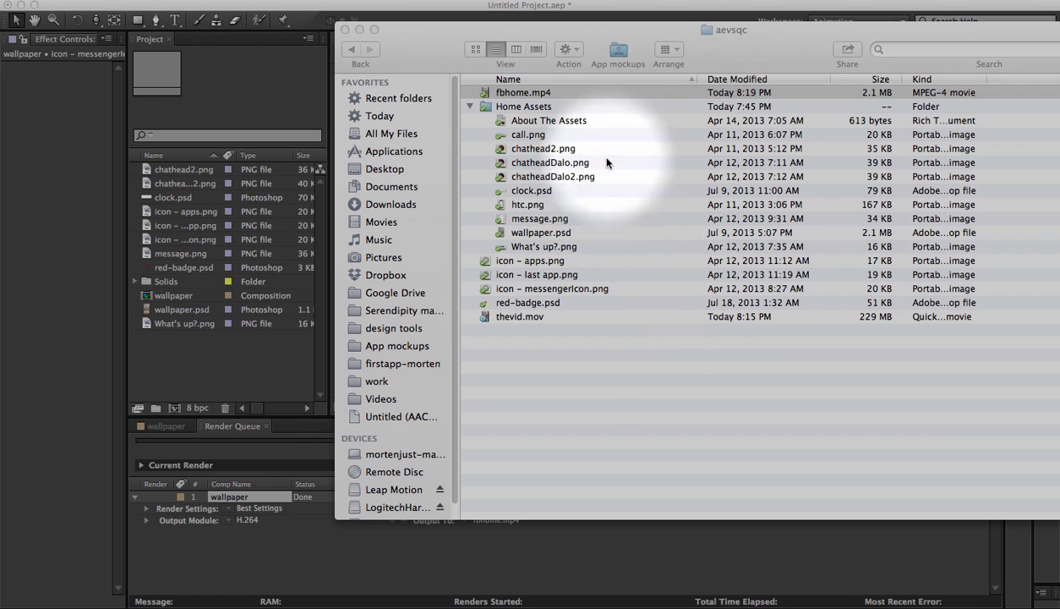
pyautogui.moveTo(517, 94); pyautogui.dragTo(774, 584)
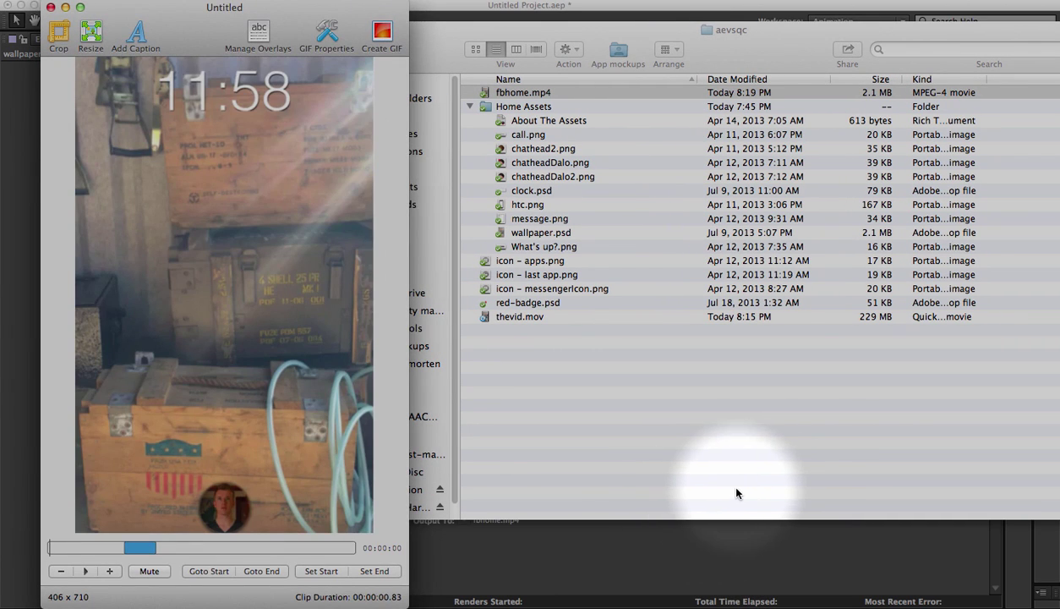
# - Extend the clip selection in GIFBrewery so it spans the whole fbhome.mp4 timeline from beginning to end
pyautogui.moveTo(196, 21); pyautogui.dragTo(277, 23)
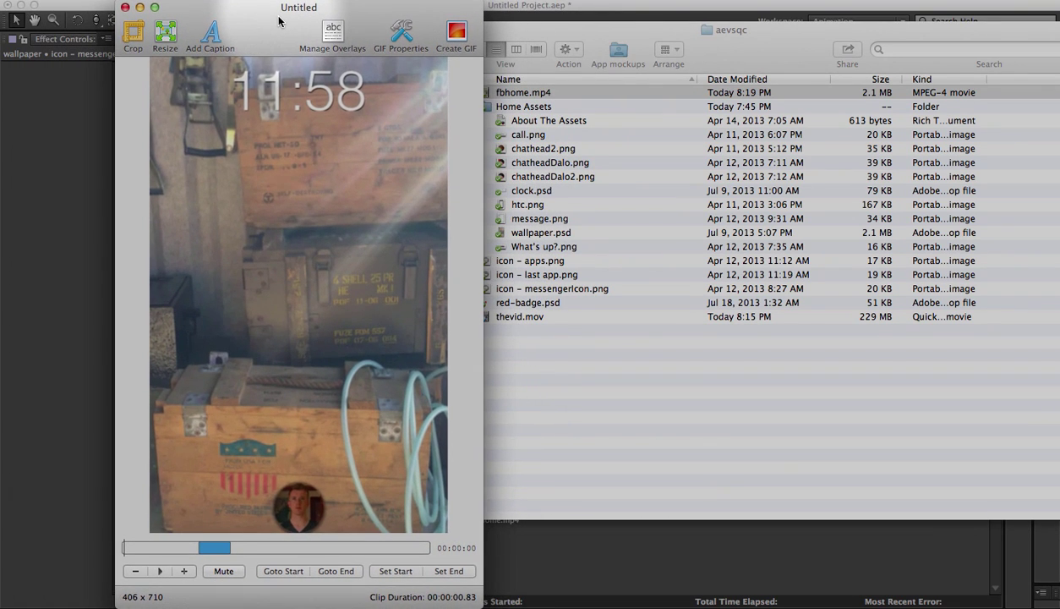
pyautogui.click(209, 554)
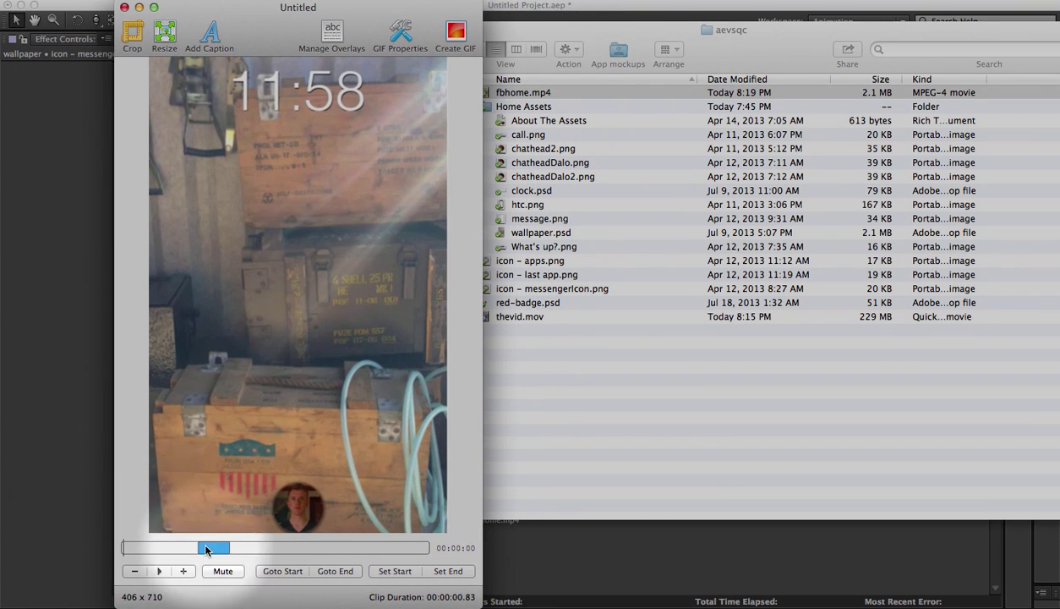
pyautogui.moveTo(200, 547); pyautogui.dragTo(123, 550)
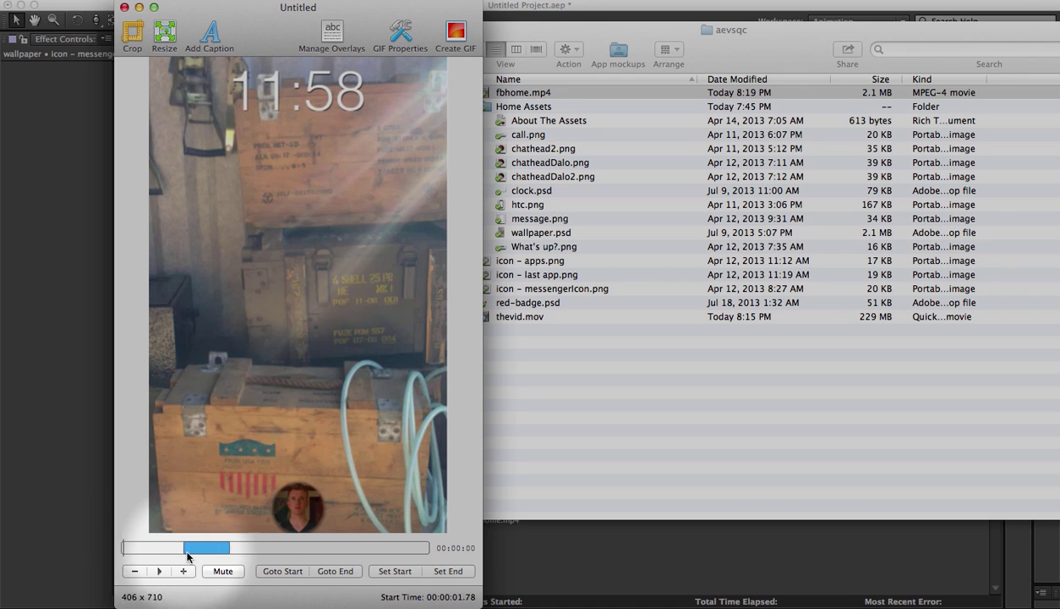
pyautogui.click(229, 549)
pyautogui.moveTo(230, 549); pyautogui.dragTo(639, 584)
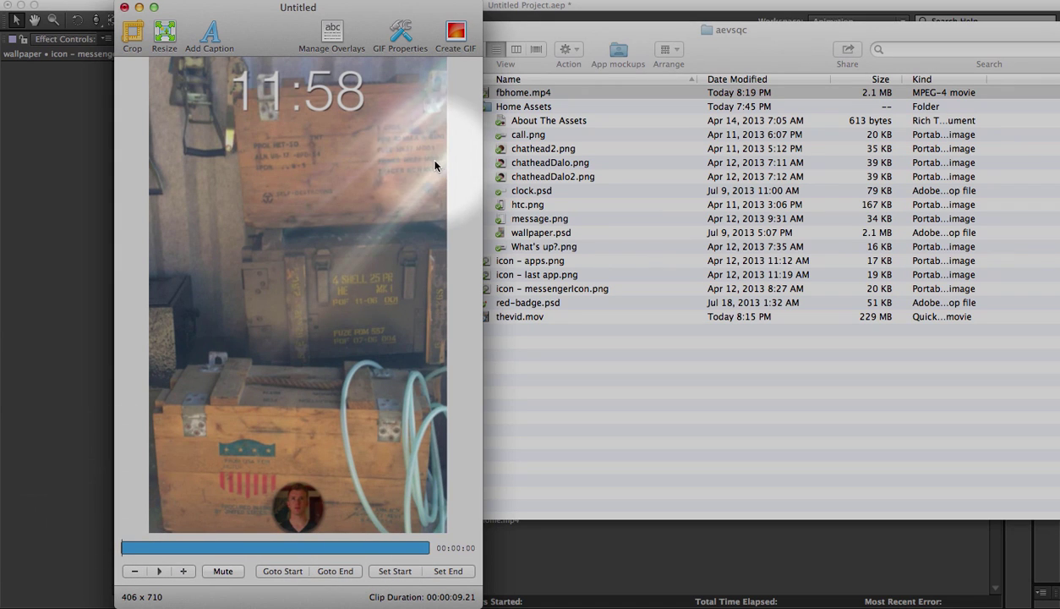
# - Set the GIF properties to reduce the number of colors to 256 using the adaptive palette
pyautogui.click(398, 31)
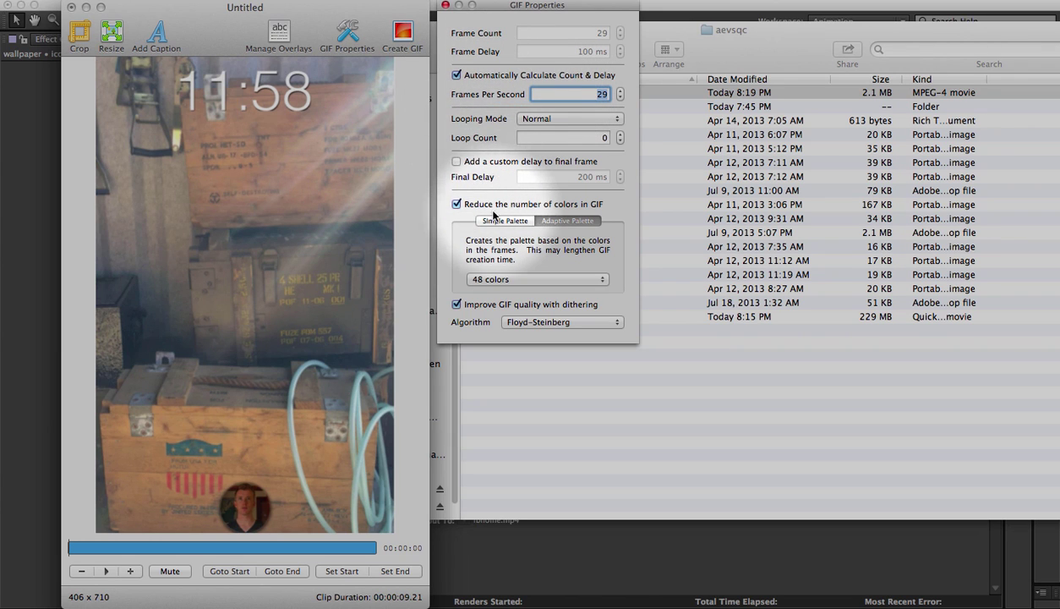
pyautogui.click(456, 204)
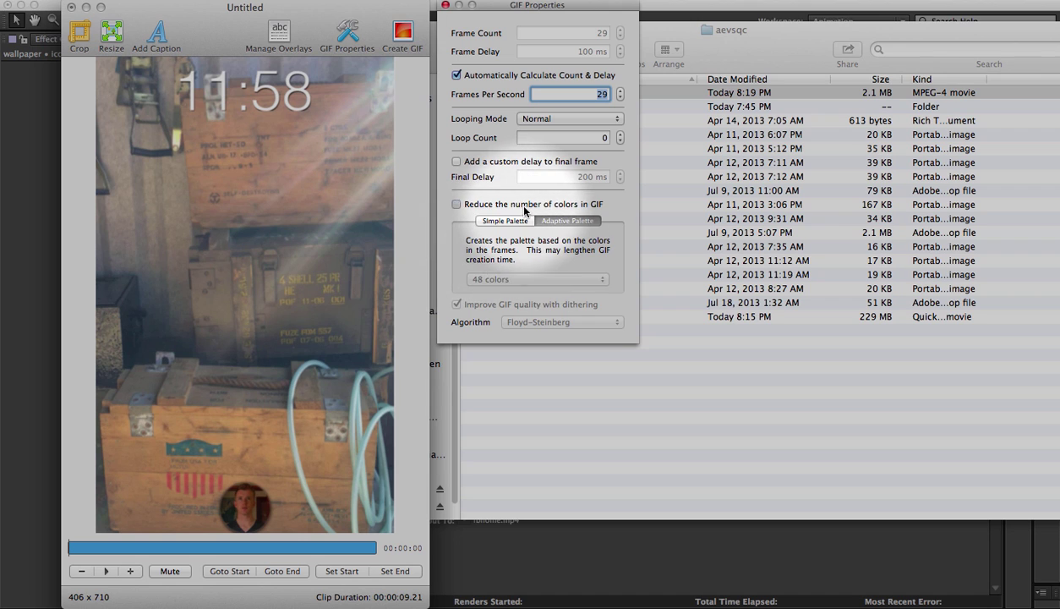
pyautogui.click(456, 204)
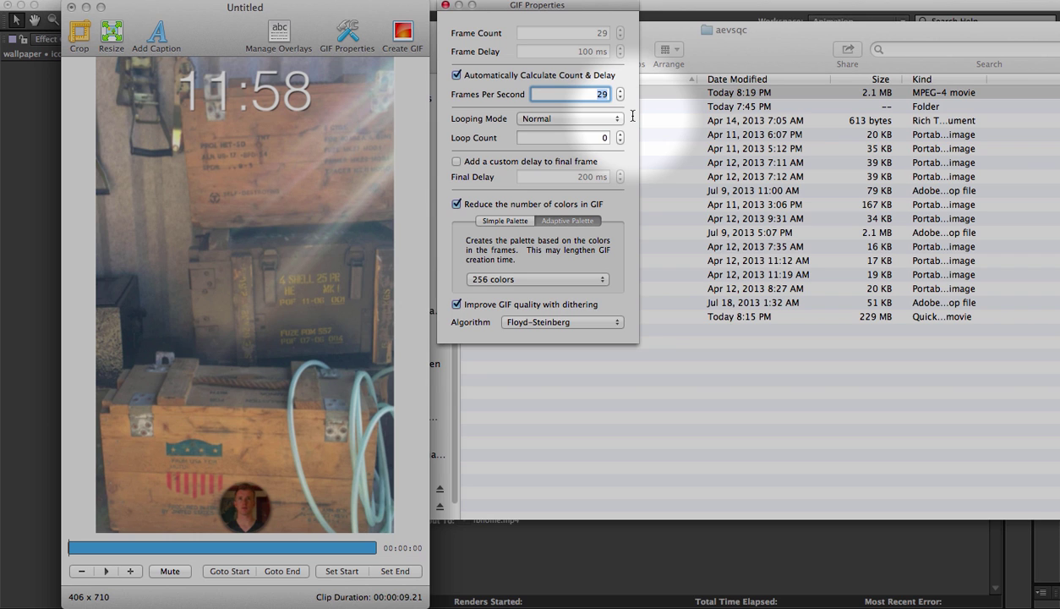
pyautogui.moveTo(343, 209); pyautogui.dragTo(331, 209)
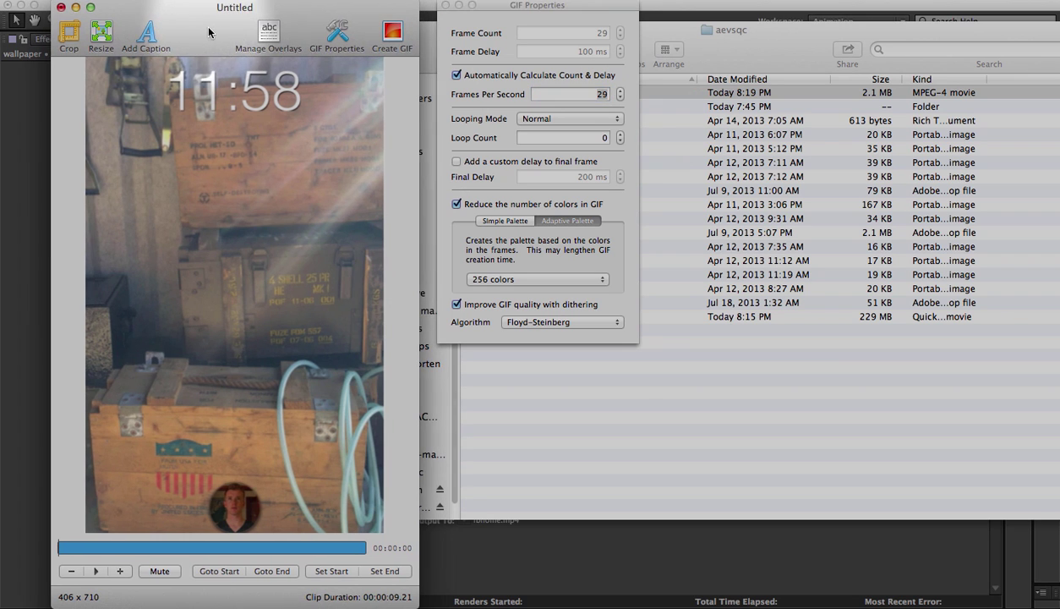
pyautogui.moveTo(499, 6); pyautogui.dragTo(501, 6)
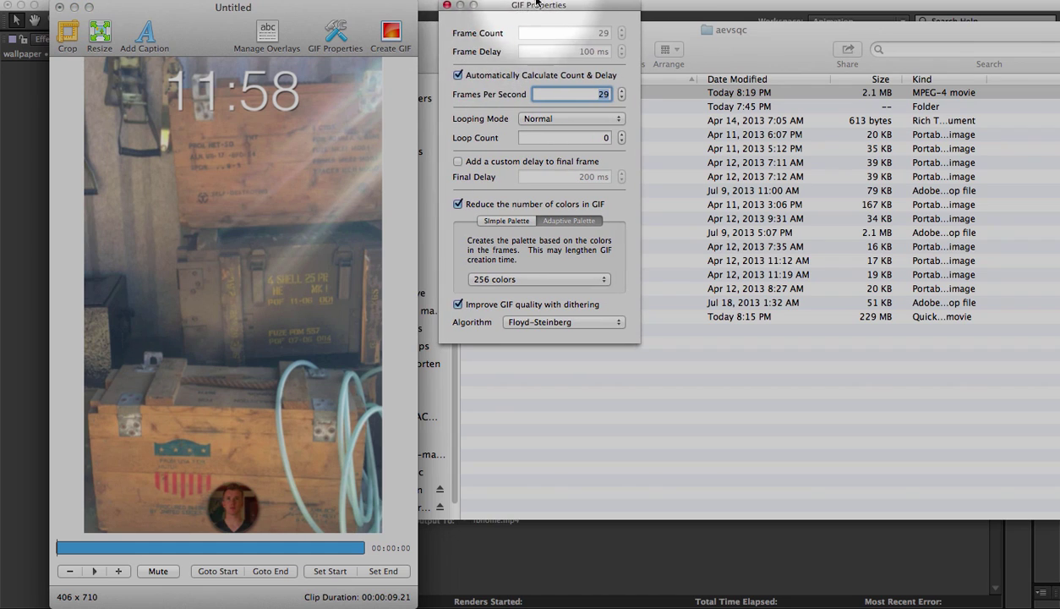
# - Create the GIF from the selected clip and save it as fbhome in the aevsqc folder
pyautogui.click(401, 44)
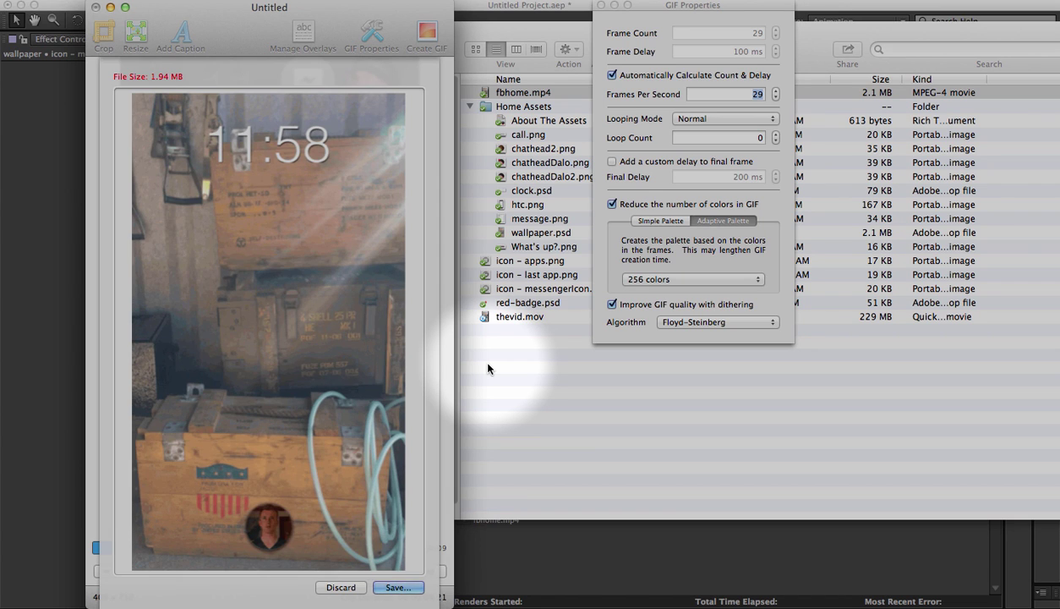
pyautogui.click(398, 586)
pyautogui.click(249, 113)
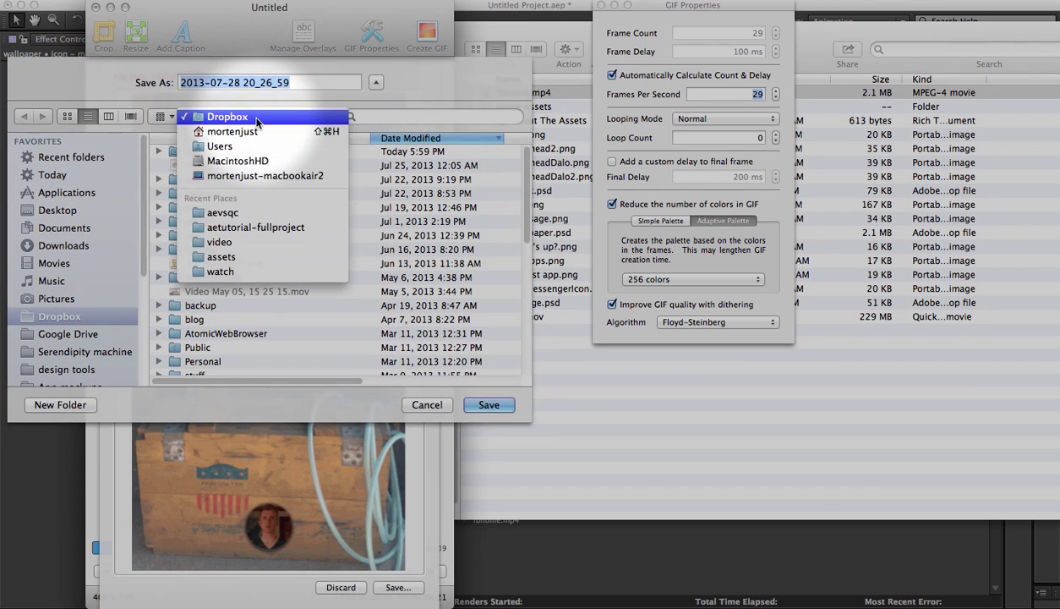
pyautogui.click(256, 118)
pyautogui.click(69, 157)
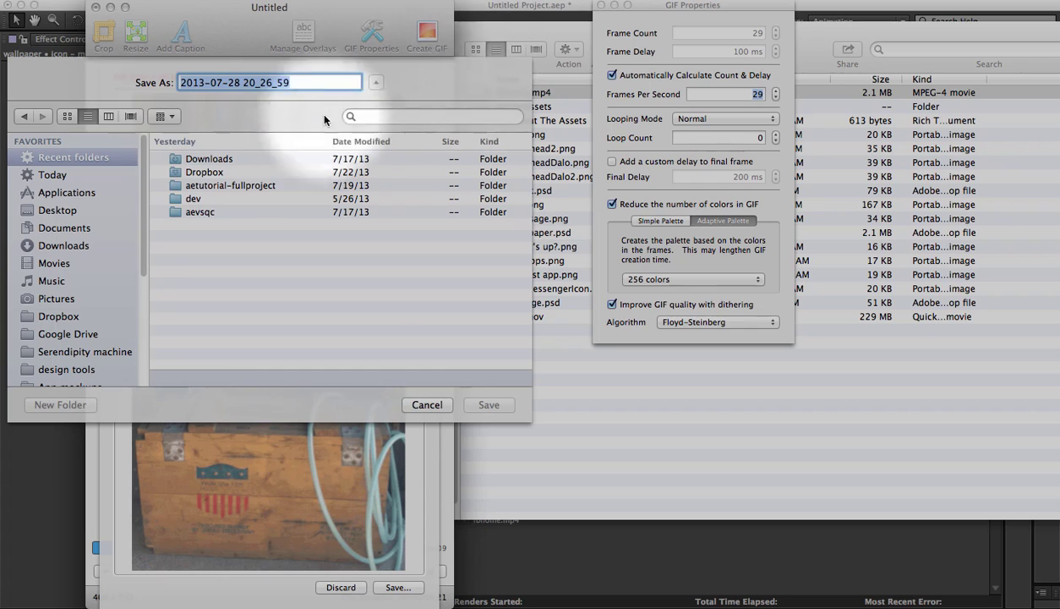
pyautogui.click(201, 258)
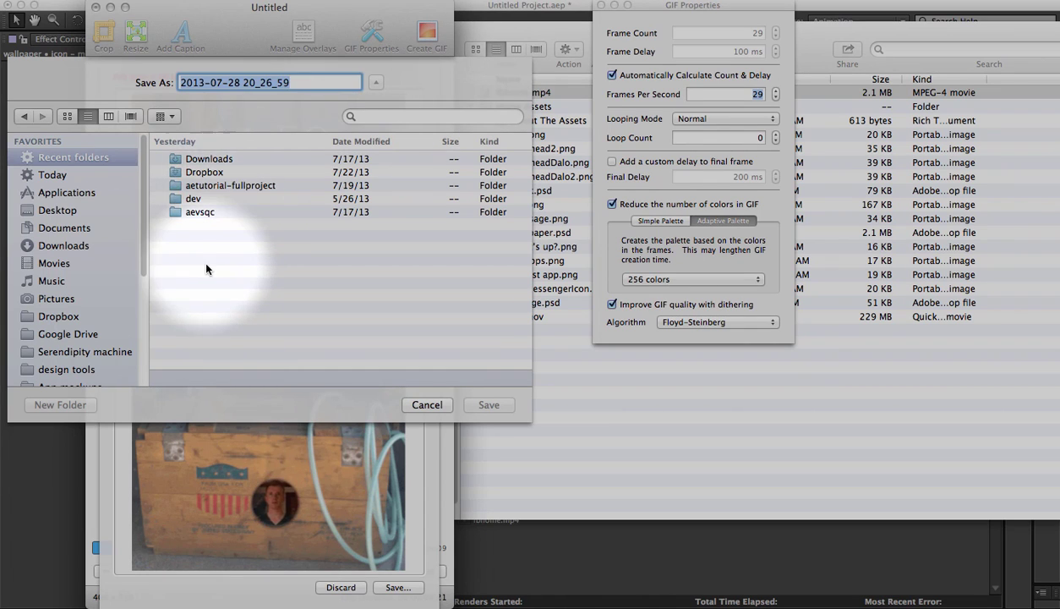
pyautogui.doubleClick(200, 212)
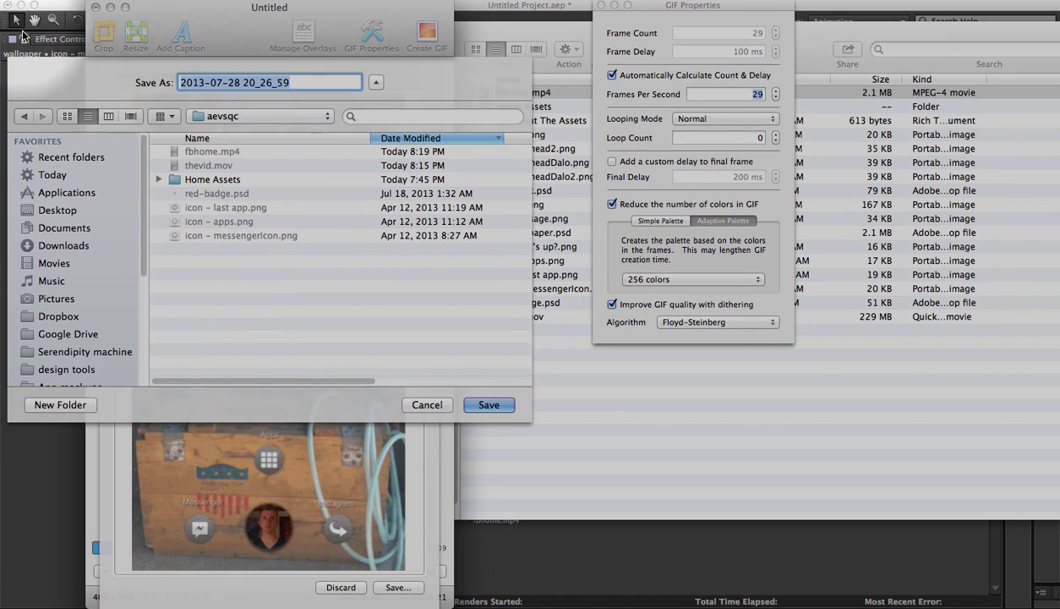
pyautogui.write('fbho')
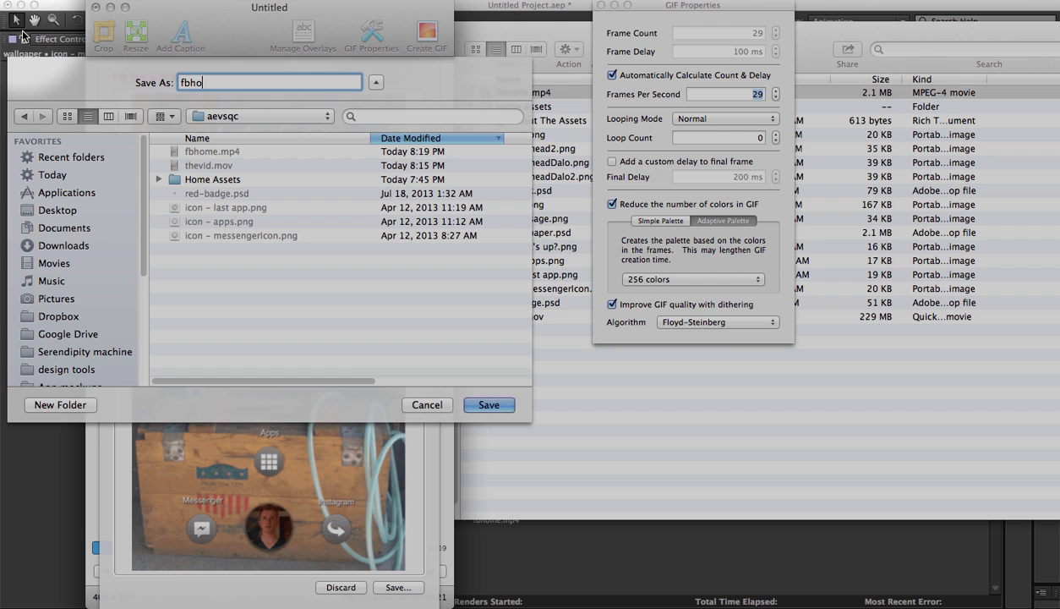
pyautogui.write('me')
pyautogui.press('Return')
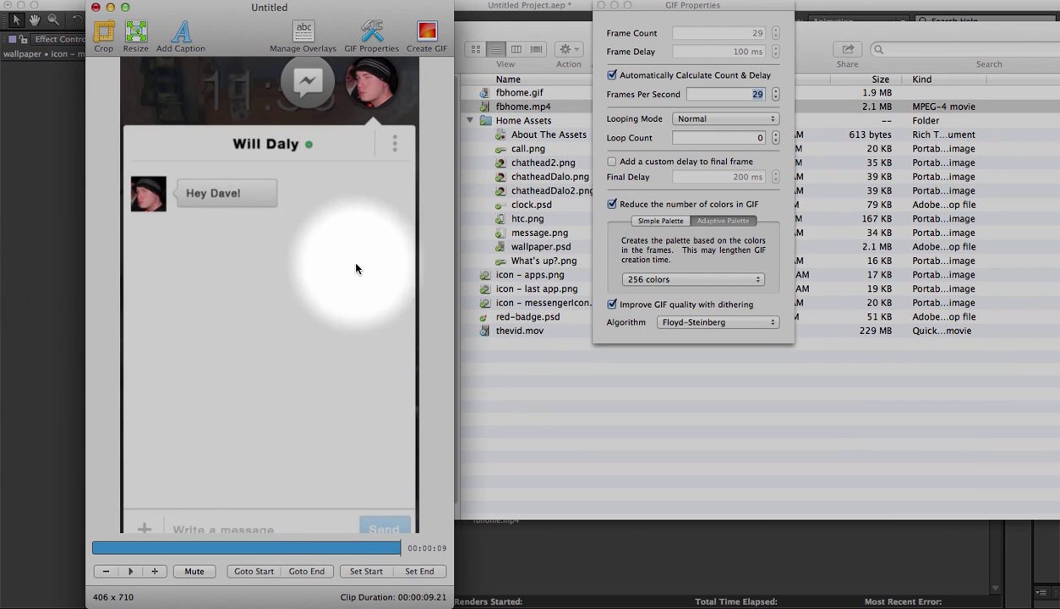
# - Switch to Finder and preview the saved fbhome.gif in the aevsqc folder
pyautogui.click(507, 418)
pyautogui.click(549, 91)
pyautogui.press('space')
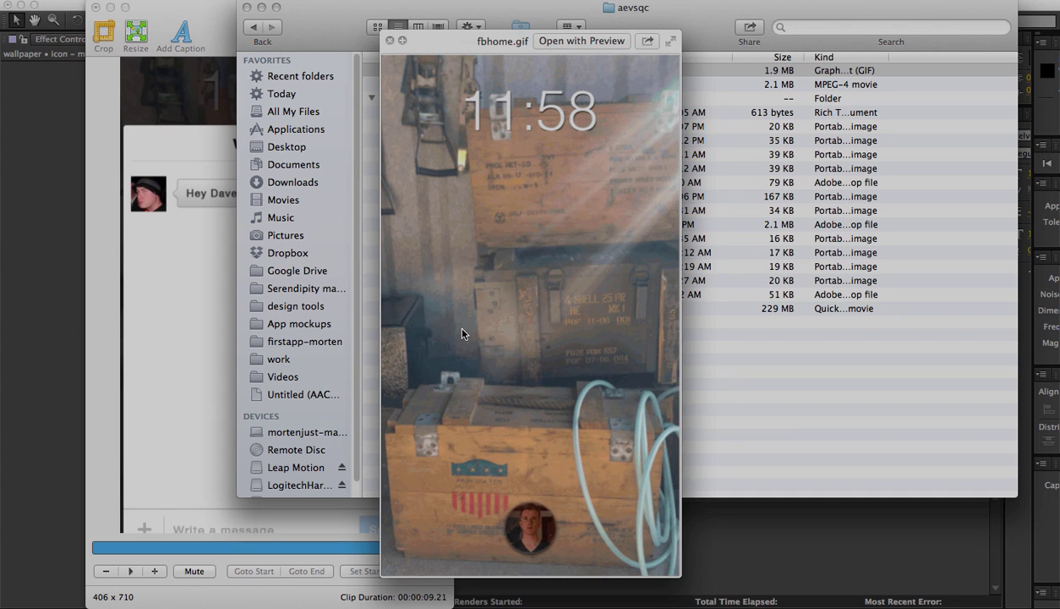
pyautogui.press('space')
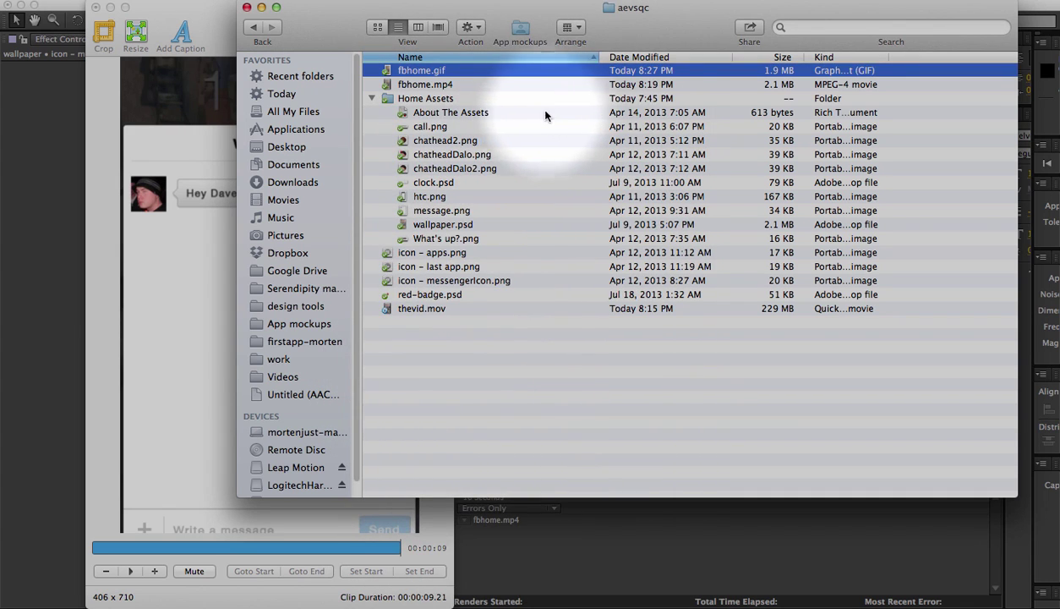
# - Insert fbhome.gif from the Finder window onto the slide of the untitled Google Slides presentation in Chrome
pyautogui.press('super+Tab')
pyautogui.press('super+Tab')
pyautogui.press('super+Tab')
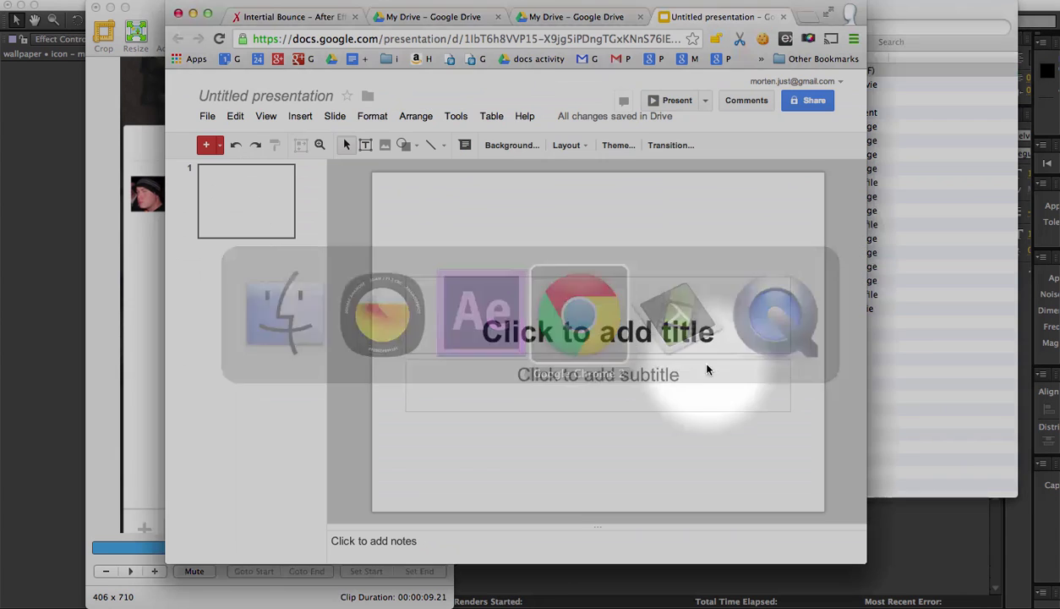
pyautogui.press('super+Tab')
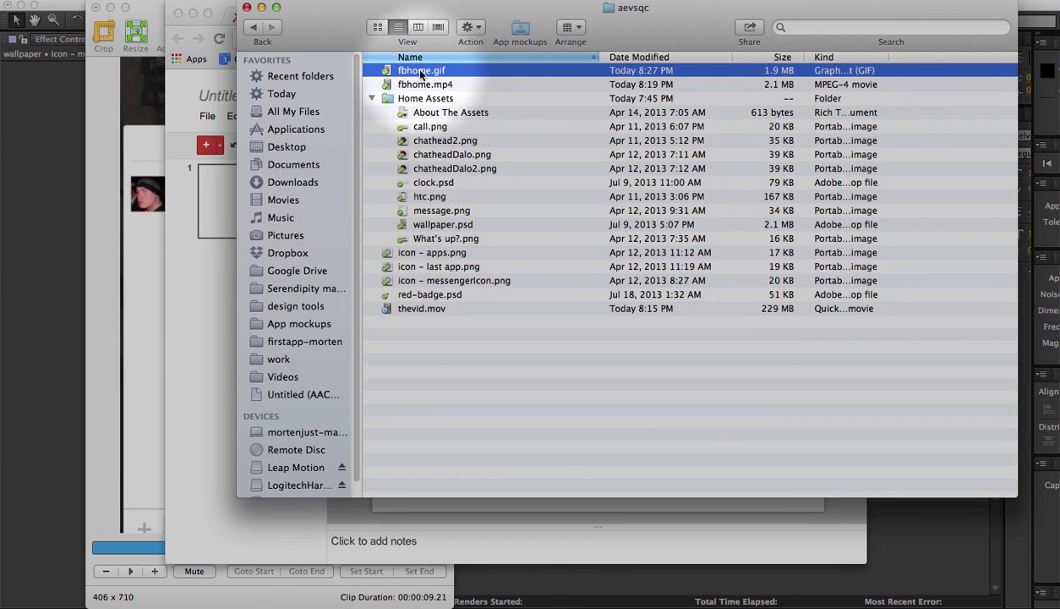
pyautogui.moveTo(420, 74); pyautogui.dragTo(533, 248)
pyautogui.press('super+Tab')
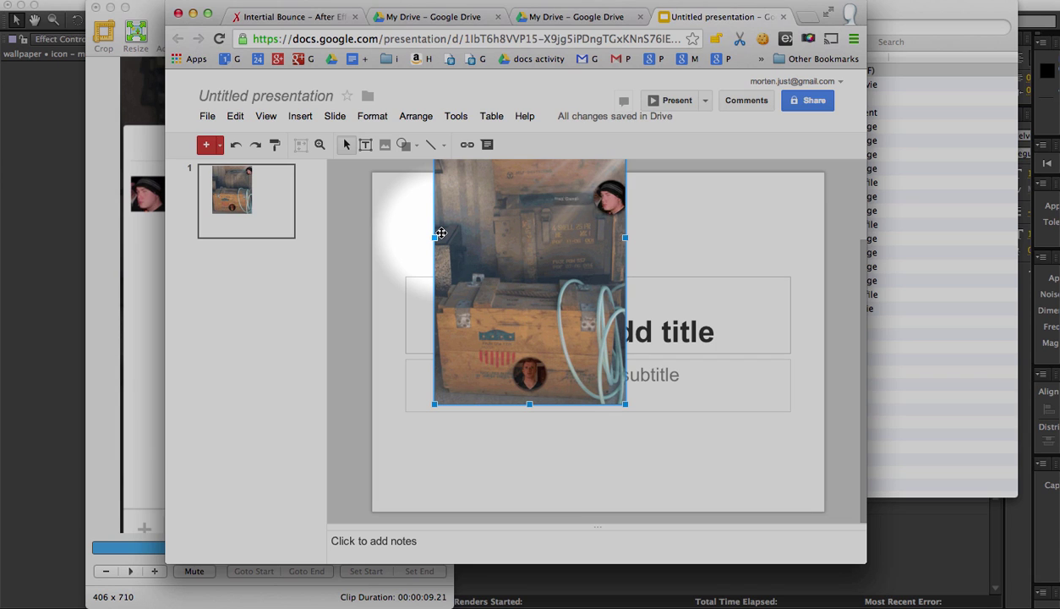
# - Delete the title and subtitle placeholders from the slide and center the GIF on it
pyautogui.moveTo(524, 199); pyautogui.dragTo(772, 276)
pyautogui.moveTo(450, 208); pyautogui.dragTo(590, 438)
pyautogui.press('Delete')
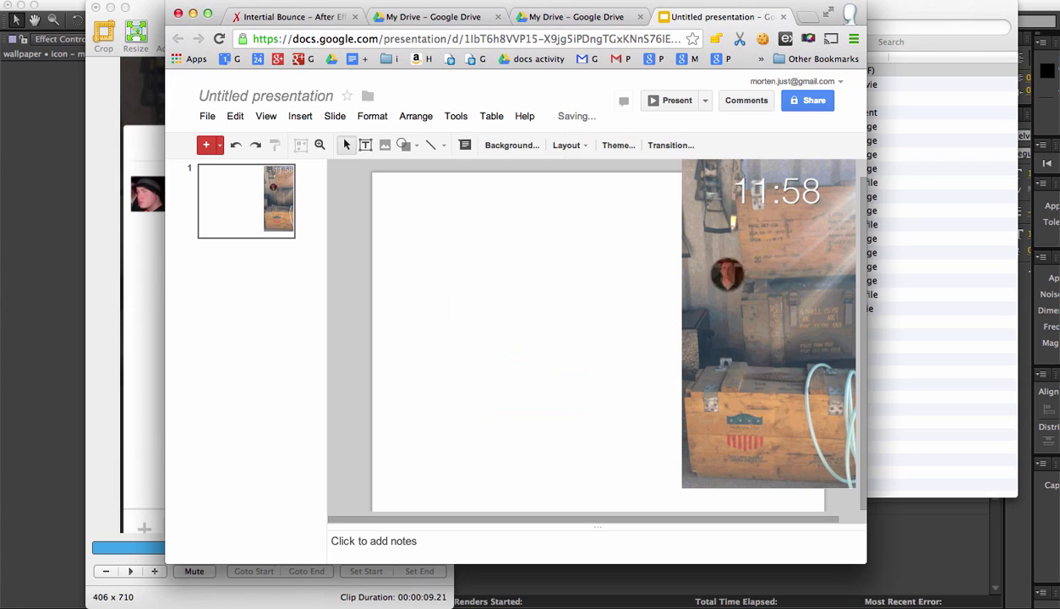
pyautogui.moveTo(776, 267); pyautogui.dragTo(578, 288)
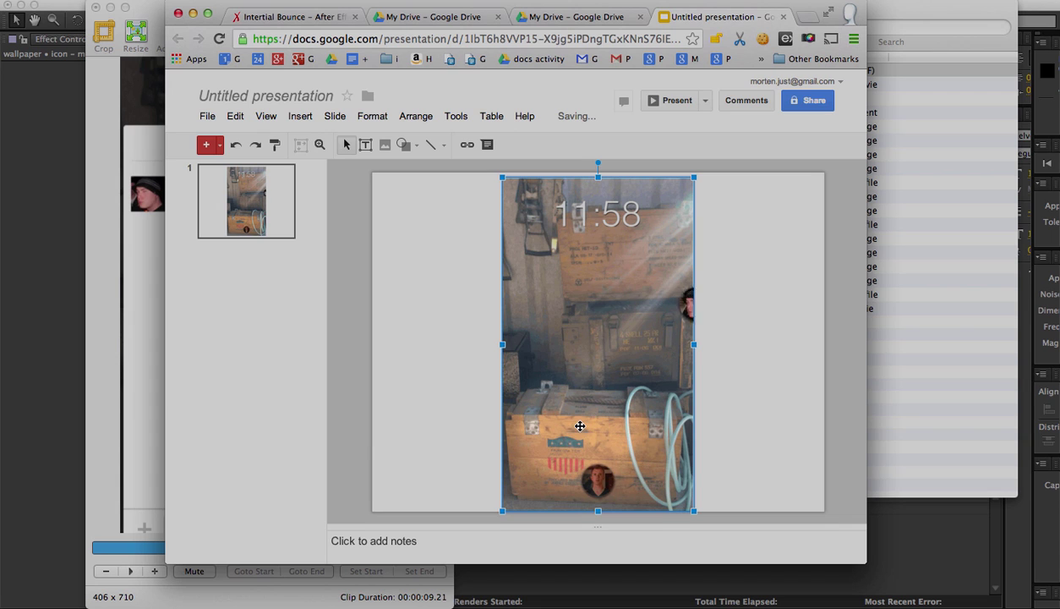
pyautogui.click(404, 377)
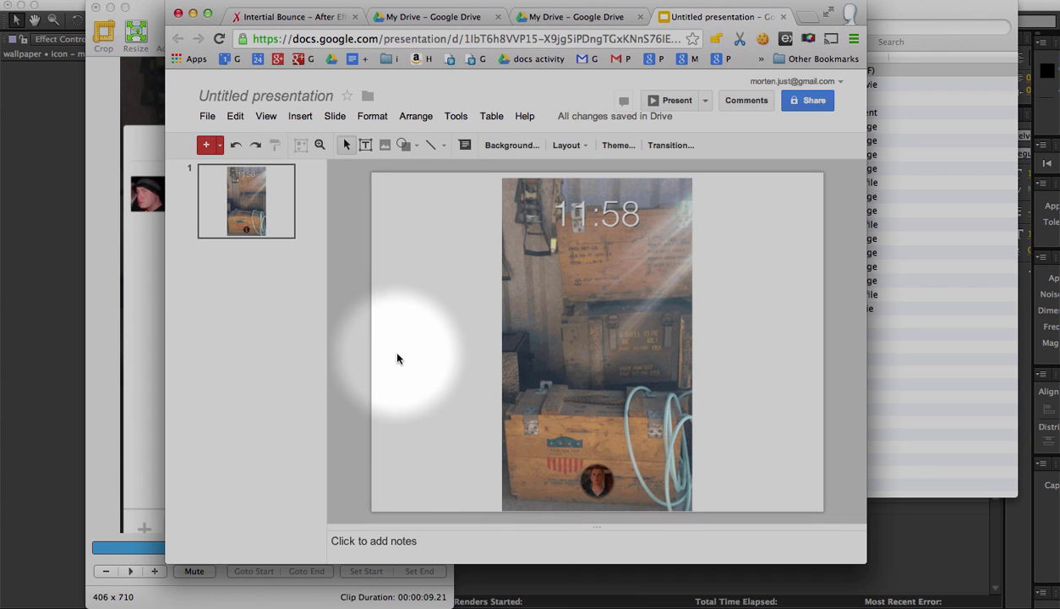
# - Switch to the Gmail compose window and insert fbhome.gif from Finder inline into the new message's body
pyautogui.press('super+grave')
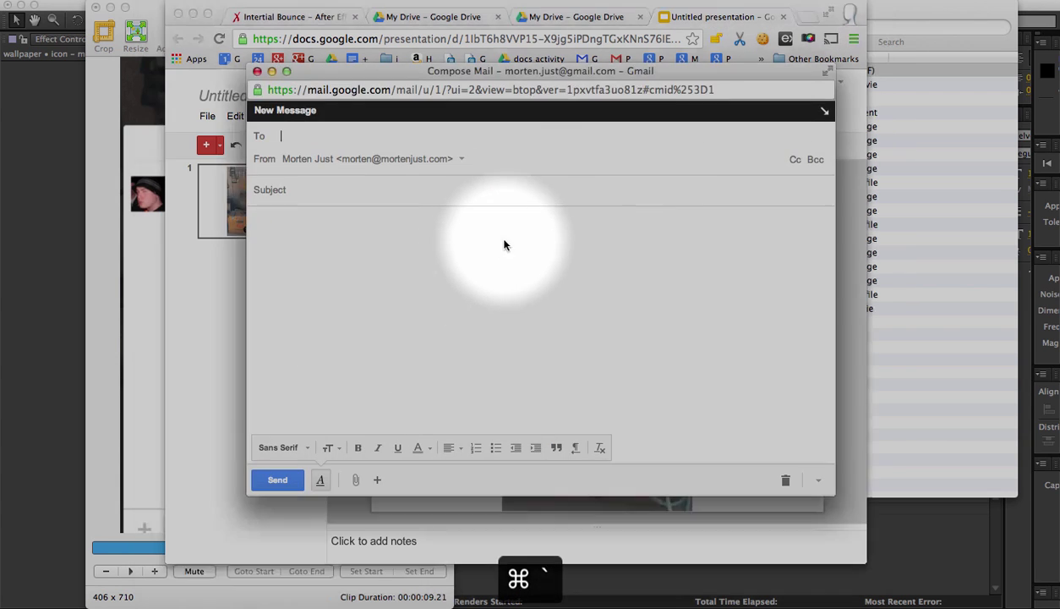
pyautogui.moveTo(411, 68); pyautogui.dragTo(605, 84)
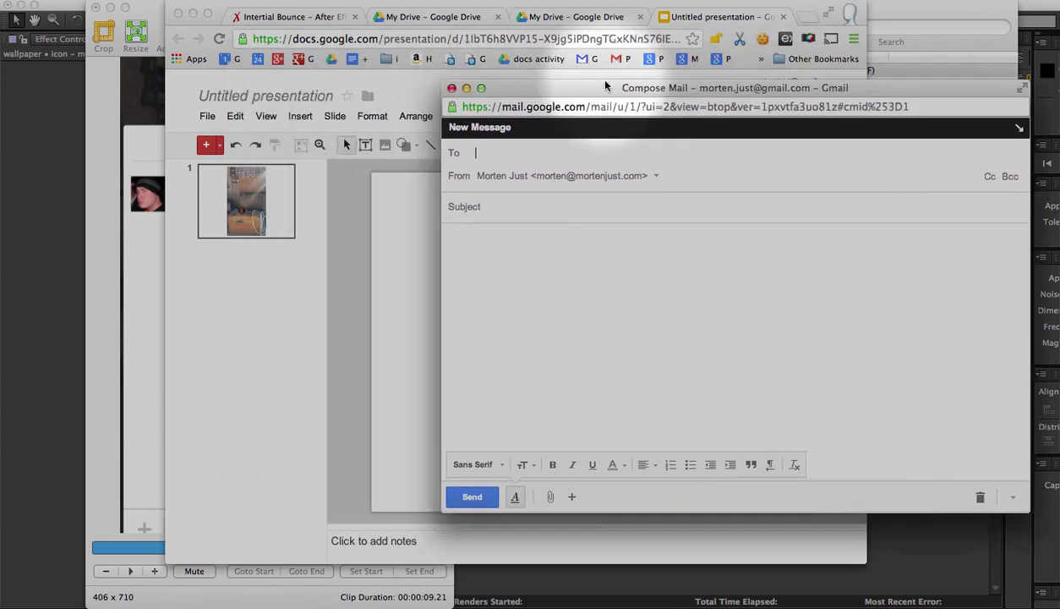
pyautogui.press('super+Tab')
pyautogui.press('super+Tab')
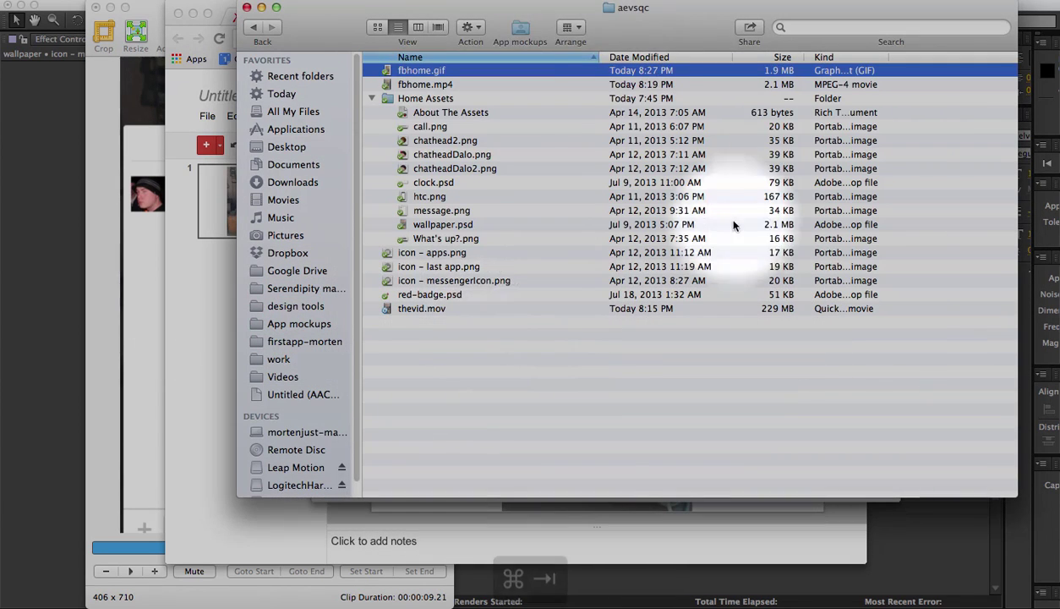
pyautogui.press('super+Tab')
pyautogui.moveTo(445, 71); pyautogui.dragTo(418, 289)
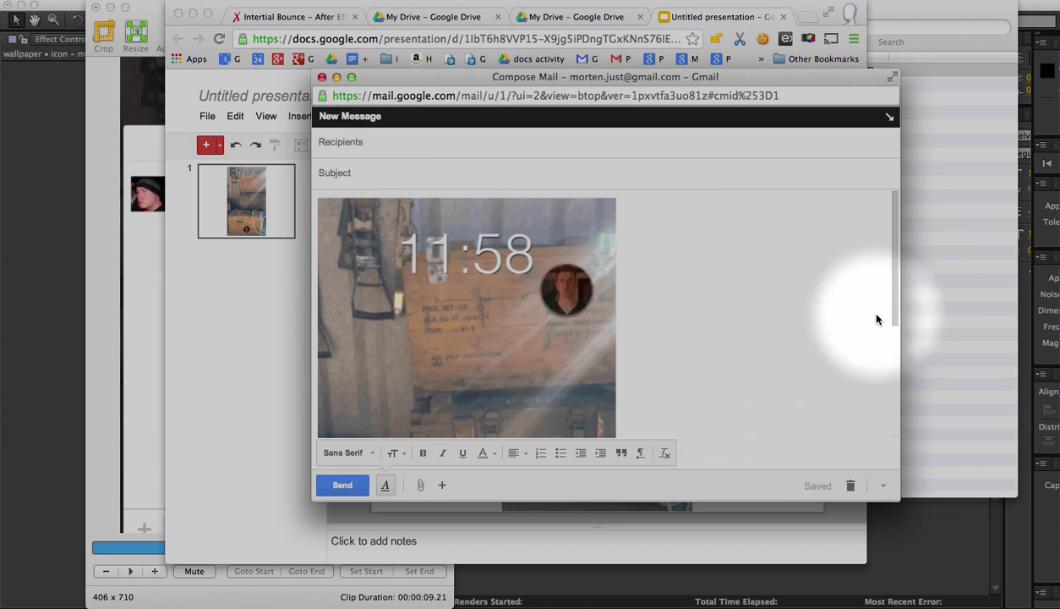
# - Set the inline GIF in the message body to Medium size
pyautogui.moveTo(892, 279); pyautogui.dragTo(905, 393)
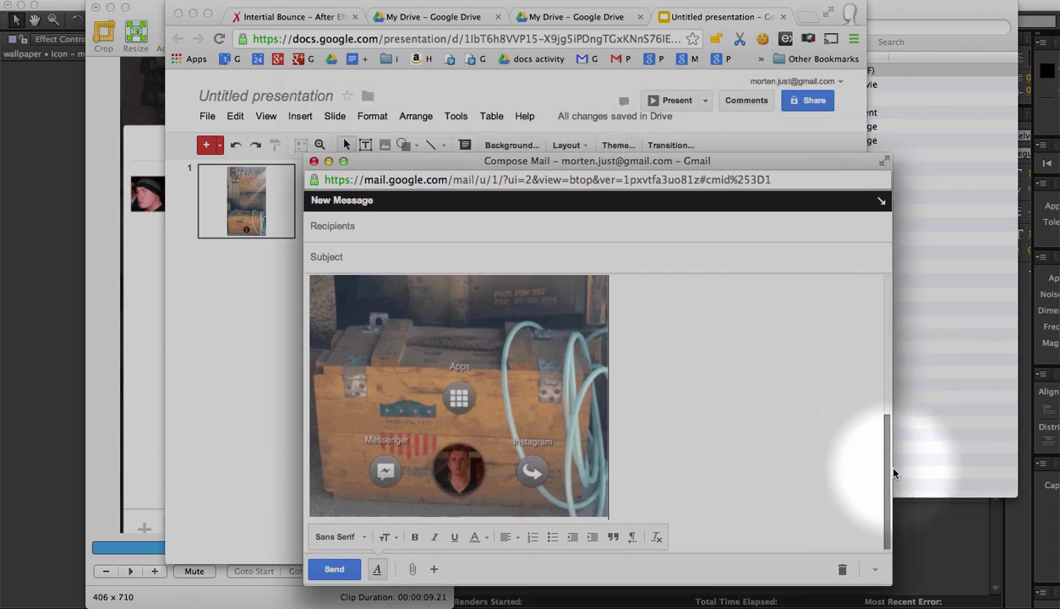
pyautogui.click(512, 347)
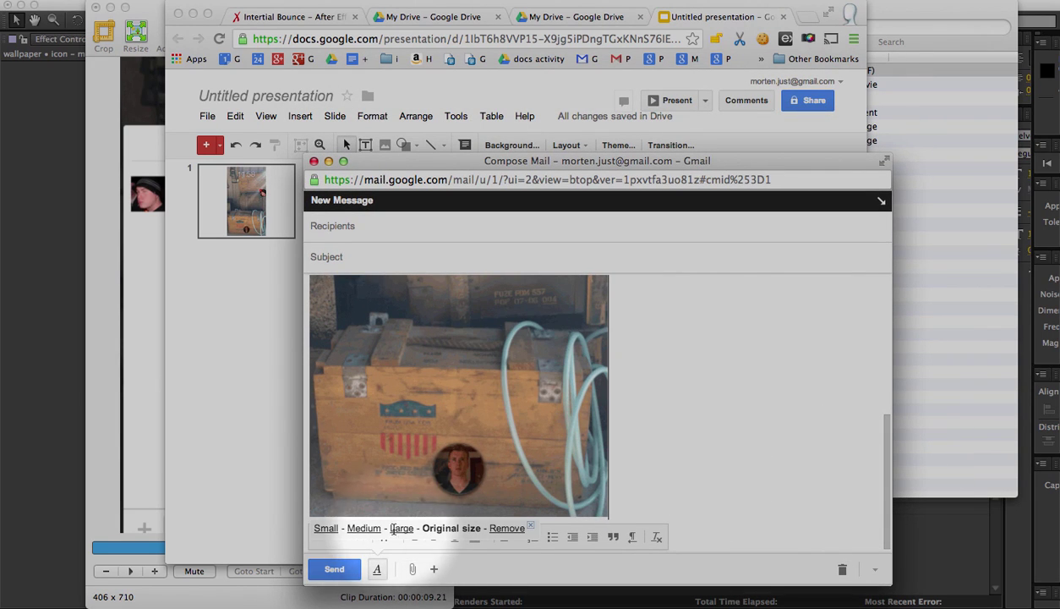
pyautogui.click(326, 527)
pyautogui.click(332, 329)
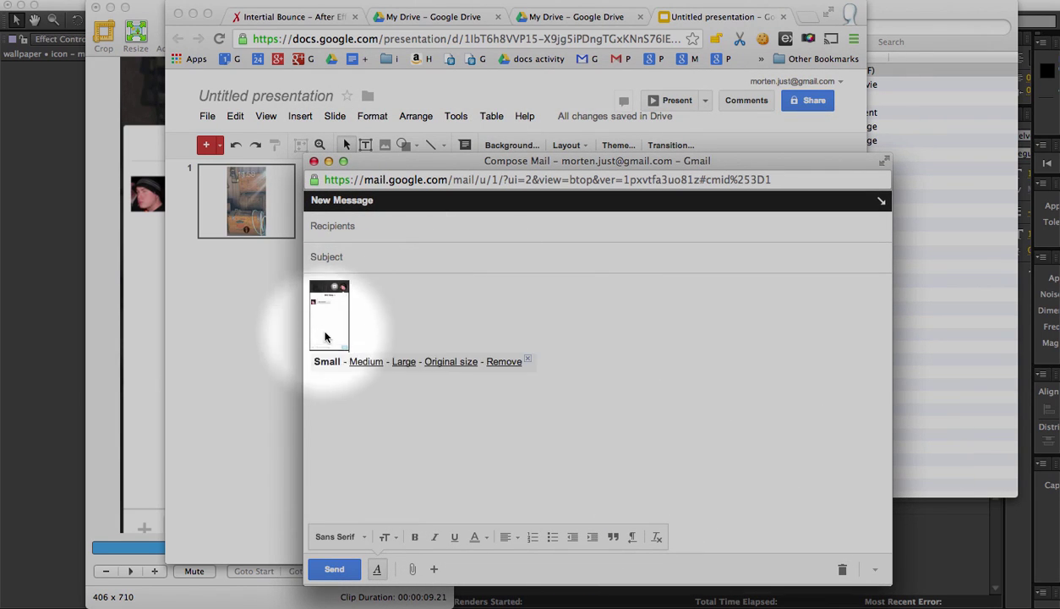
pyautogui.click(365, 362)
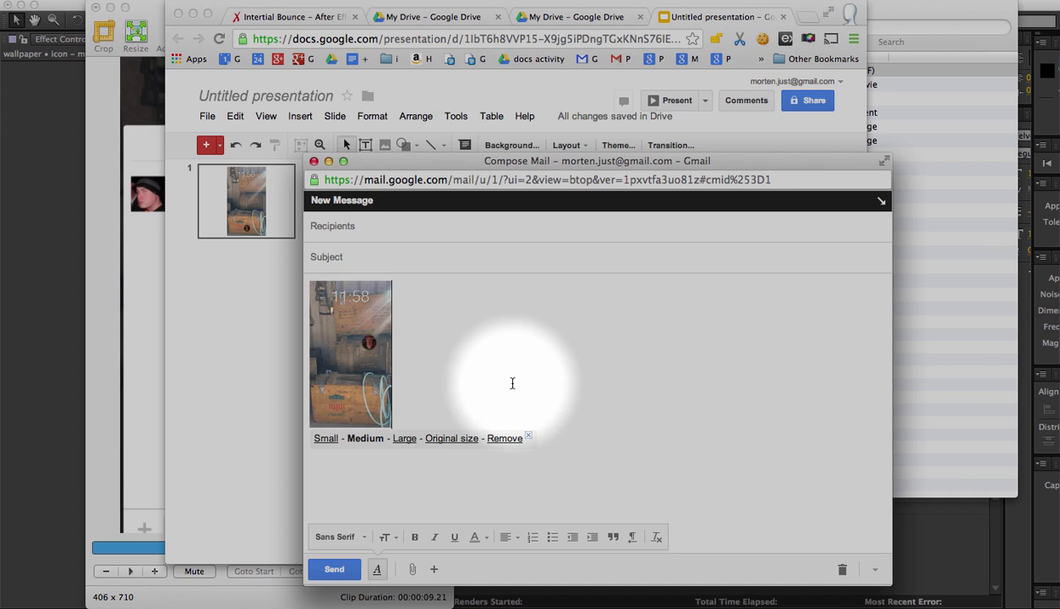
# - Write "Hey guys, here's the idea I talked about:" above the GIF in the message body
pyautogui.moveTo(511, 381); pyautogui.dragTo(576, 283)
pyautogui.click(575, 283)
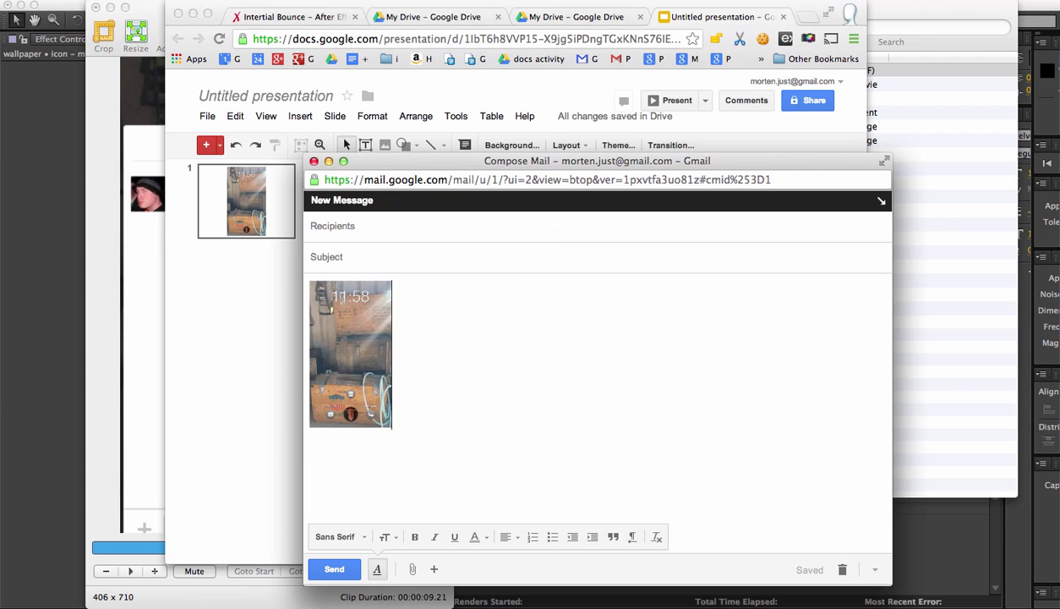
pyautogui.write('Hey ')
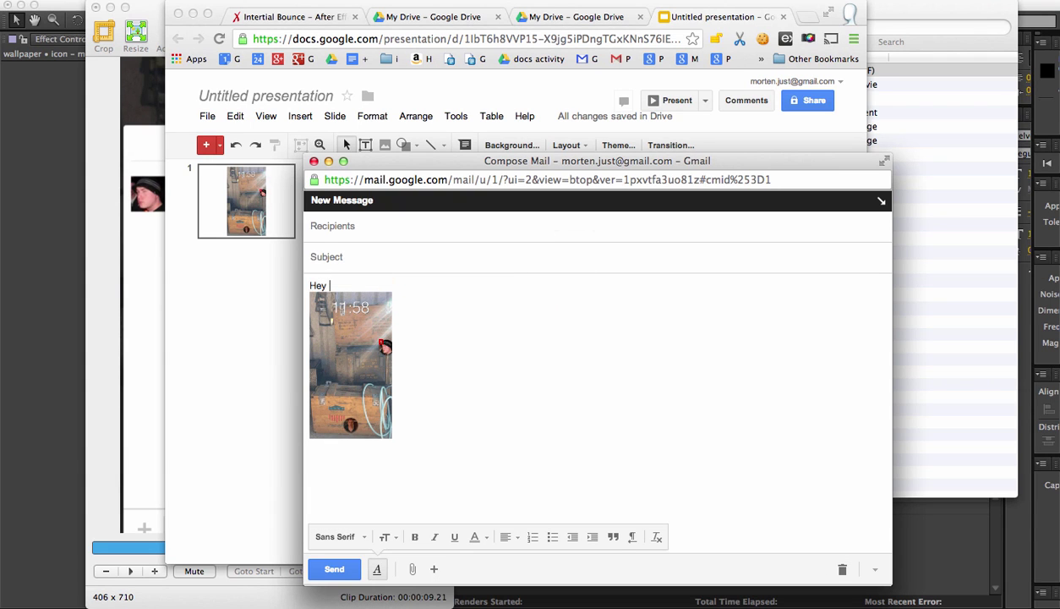
pyautogui.write("guys, here's the idea I talked about:")
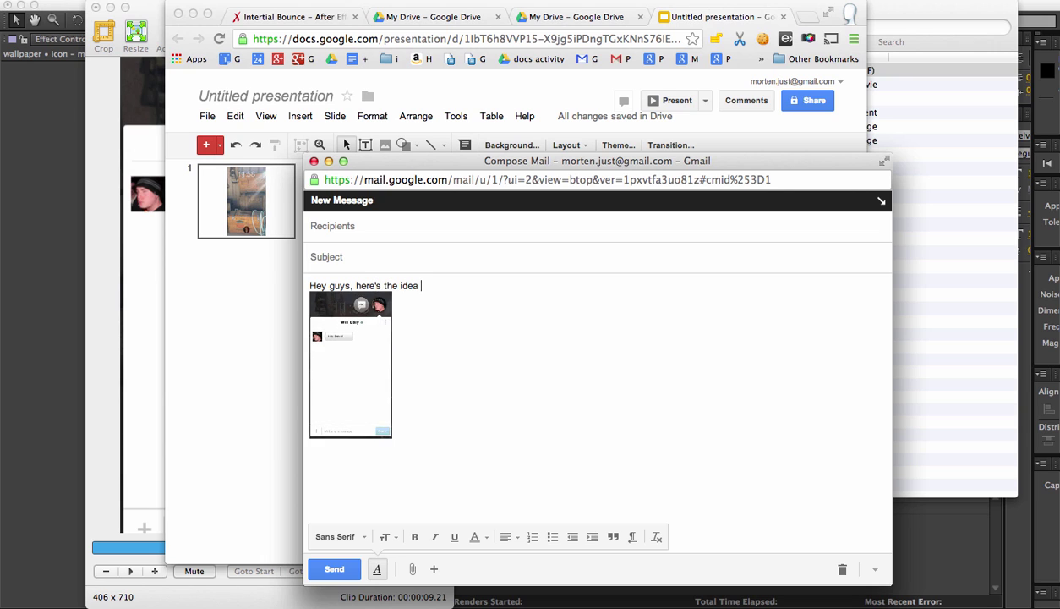